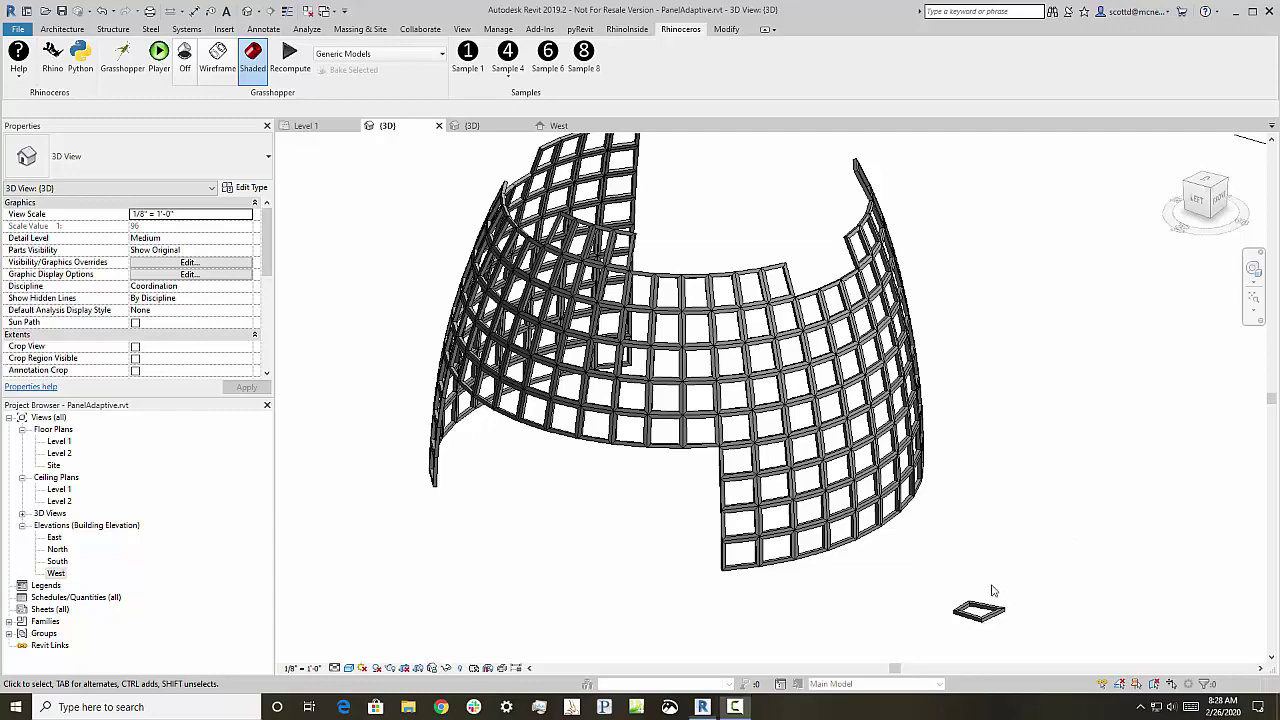
Inspect the standalone Frame-Panel component and its family's 3D view, and return to the project's 3D view.
scroll(983, 622, "up", 5)
scroll(983, 622, "up", 5)
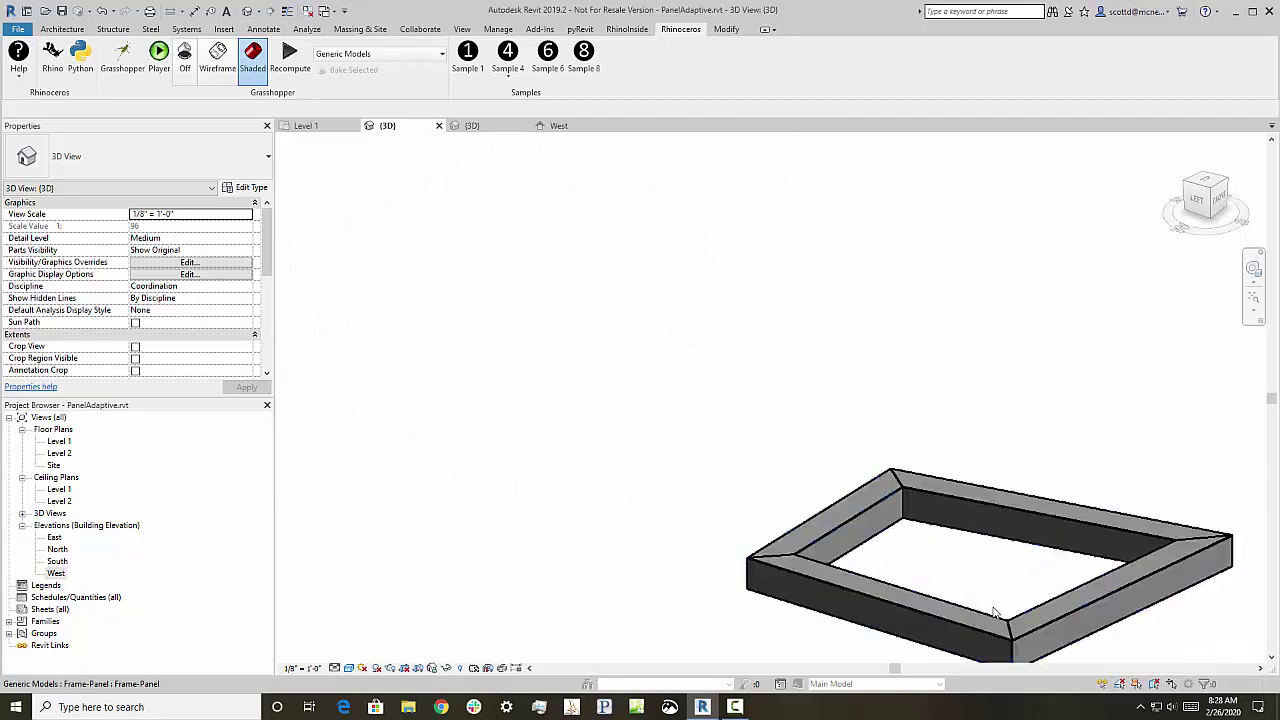
scroll(985, 620, "down", 3)
left_click(996, 623)
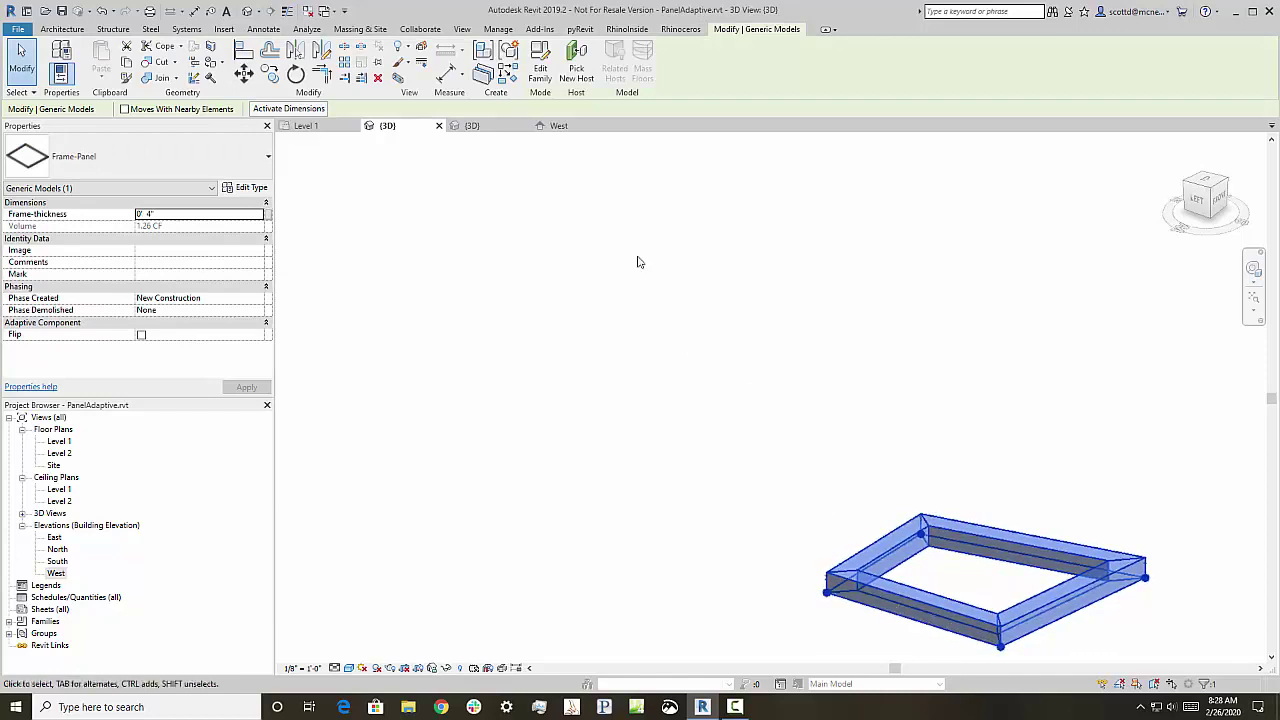
left_click(474, 126)
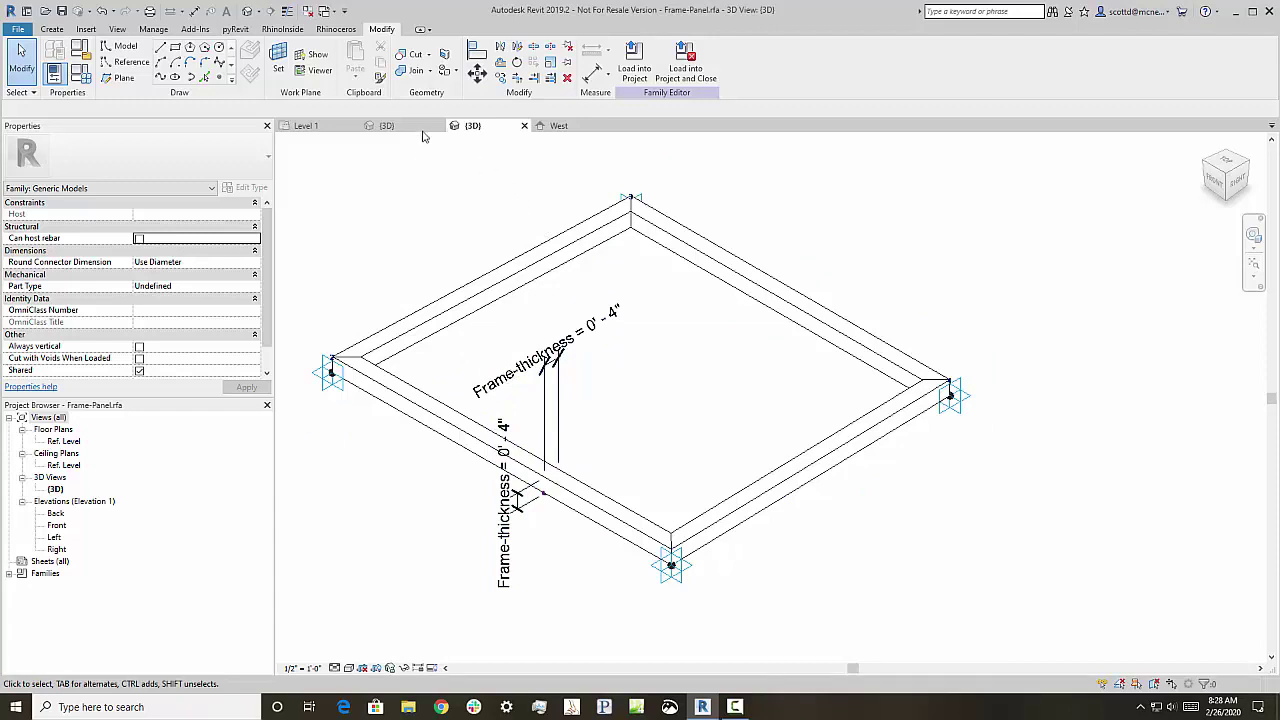
left_click(386, 126)
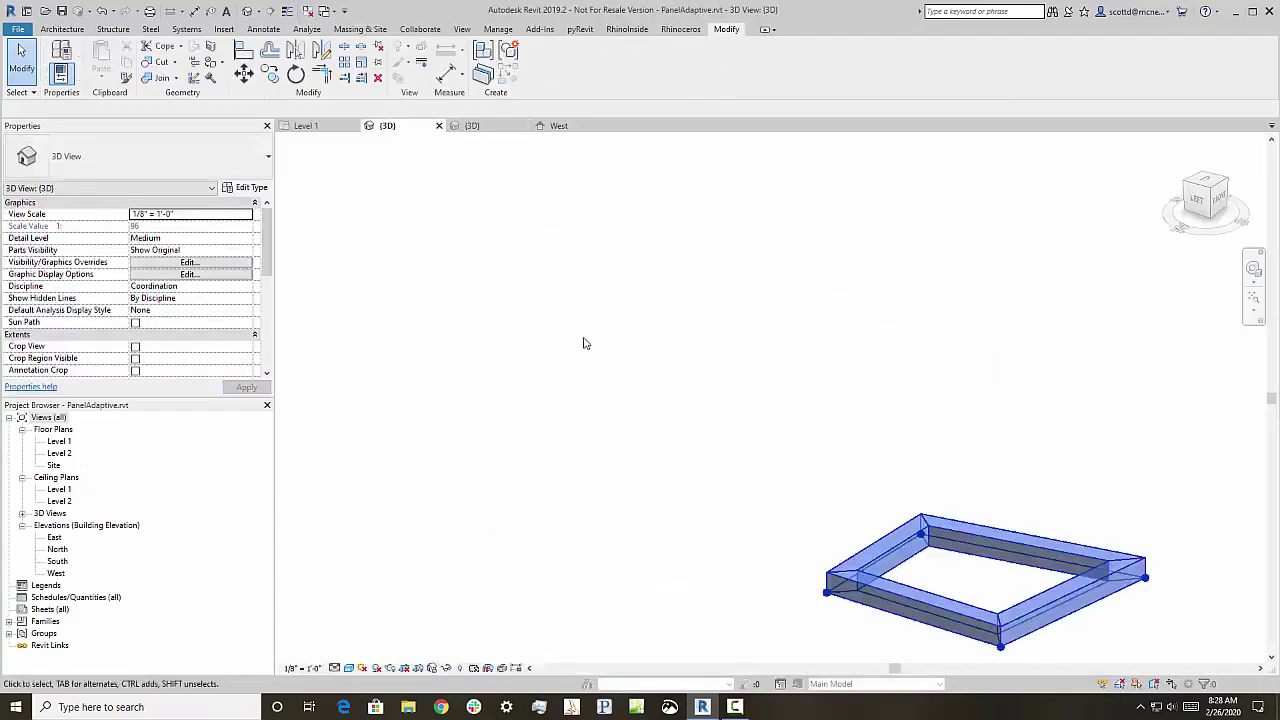
Examine the adaptive frame panels arrayed across the curved facade in the project's 3D view.
scroll(585, 343, "down", 10)
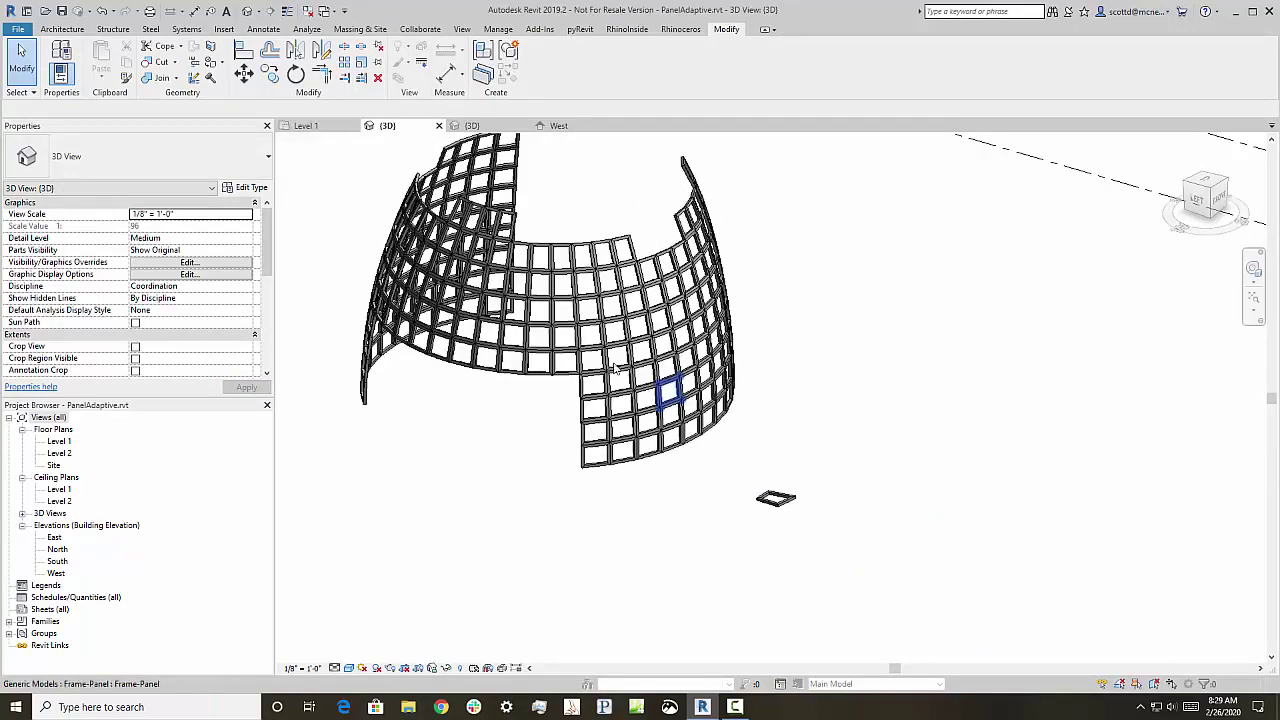
scroll(456, 252, "up", 3)
scroll(550, 352, "down", 2)
scroll(403, 236, "up", 3)
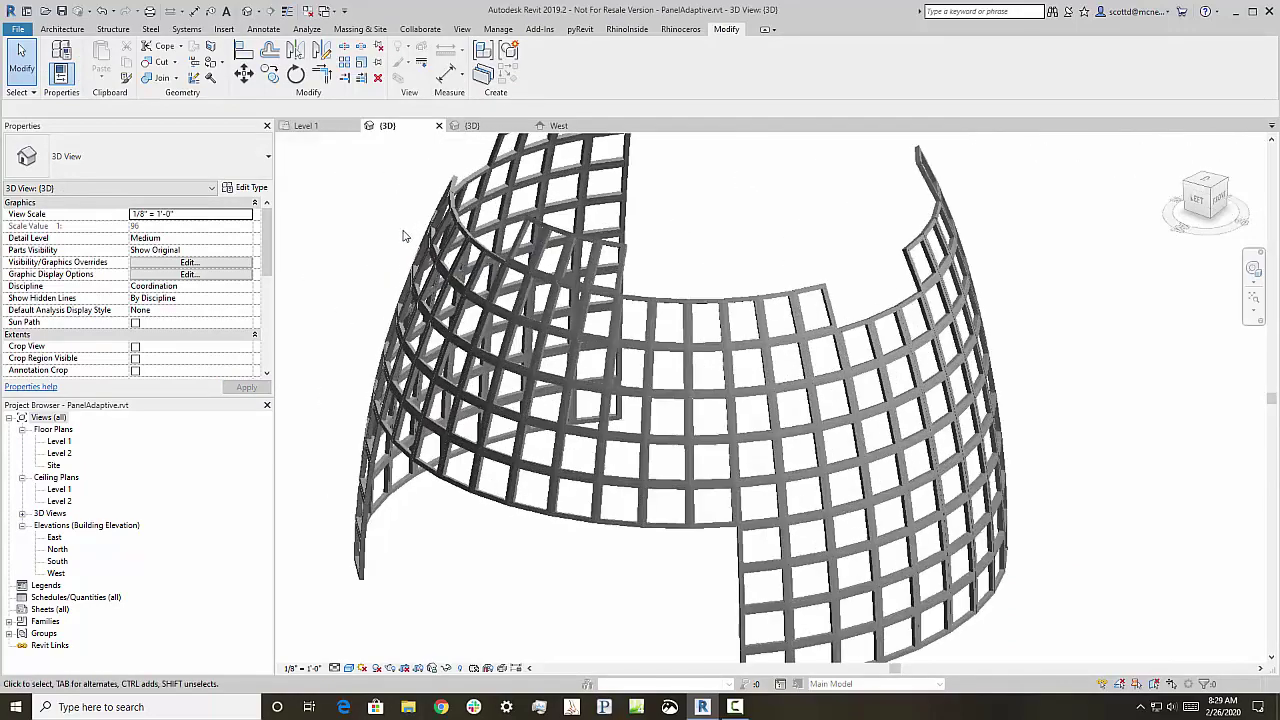
middle_click_drag(403, 236, 614, 386, "shift")
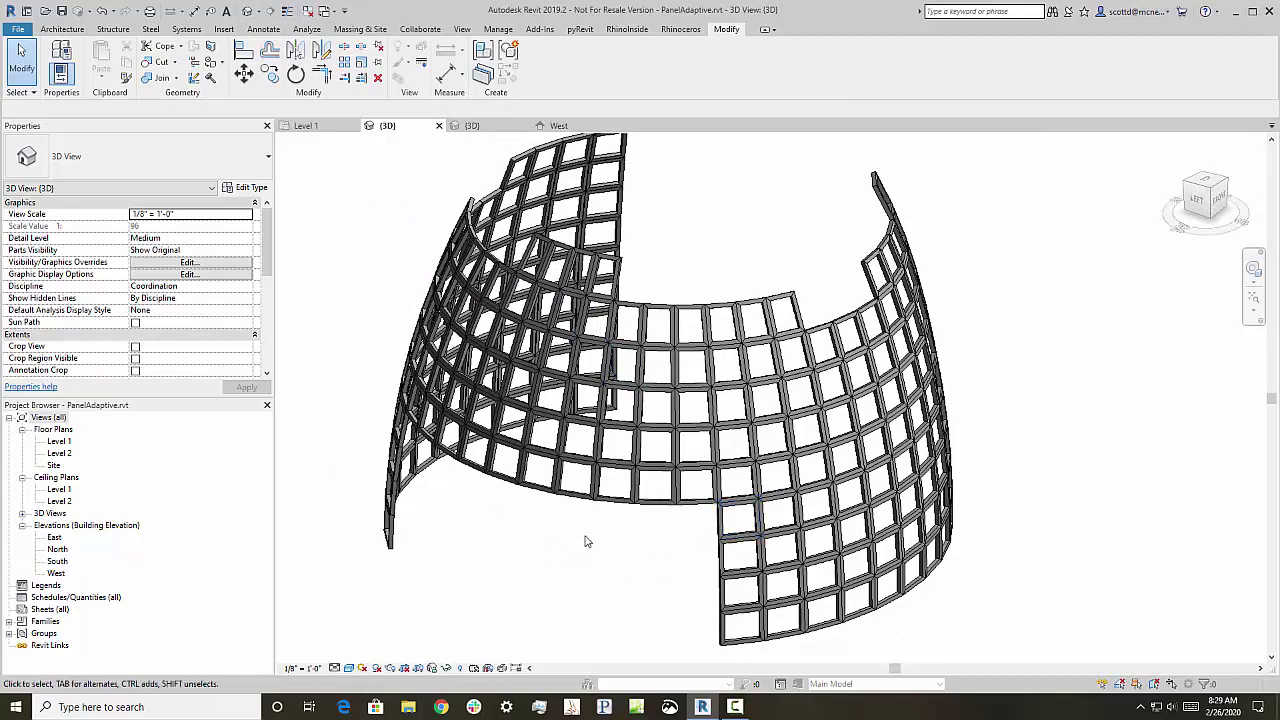
scroll(587, 538, "down", 2)
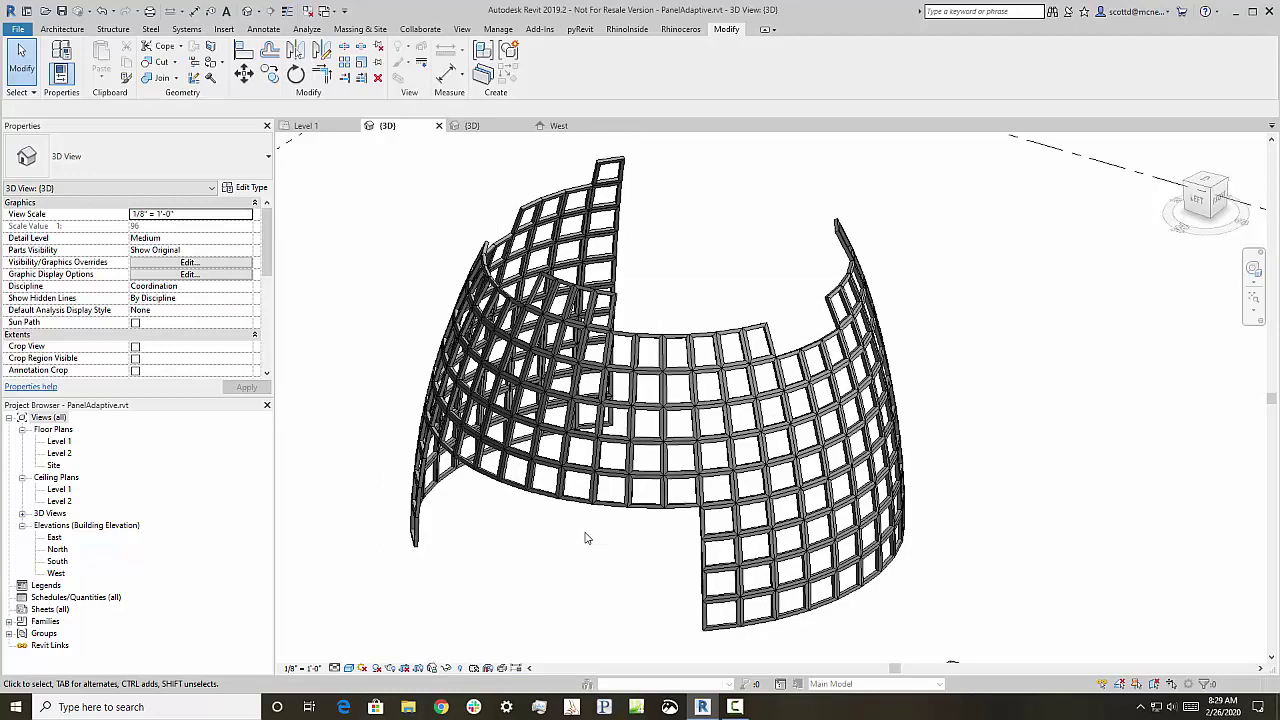
scroll(690, 628, "up", 1)
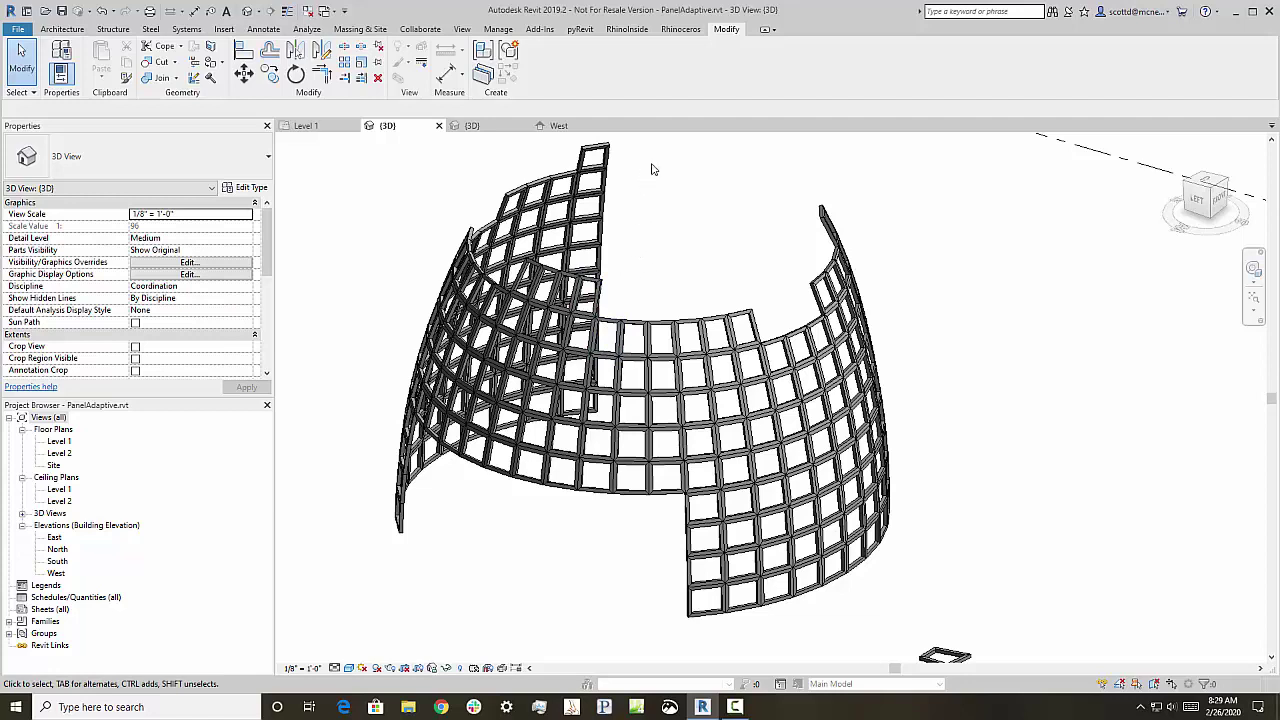
Bring up Rhino with the PanelingAdaptive Grasshopper definition and review the family types offered for Generic Models.
left_click(680, 29)
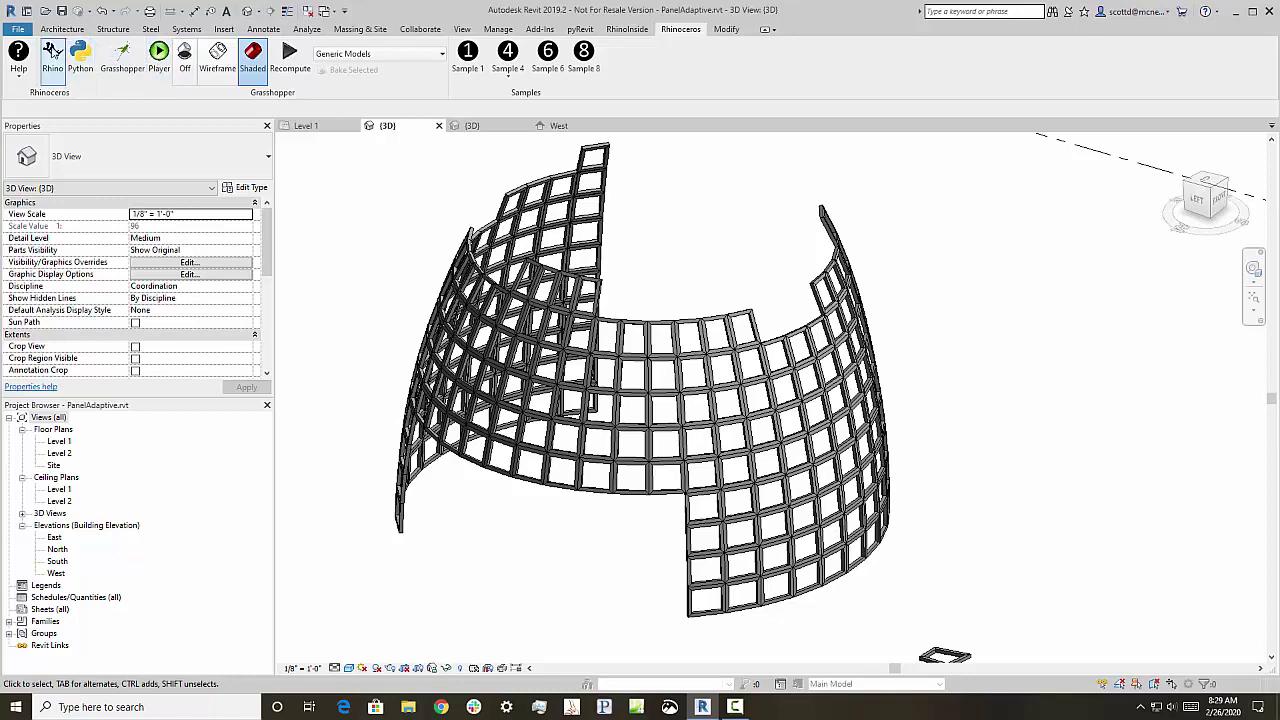
left_click(52, 52)
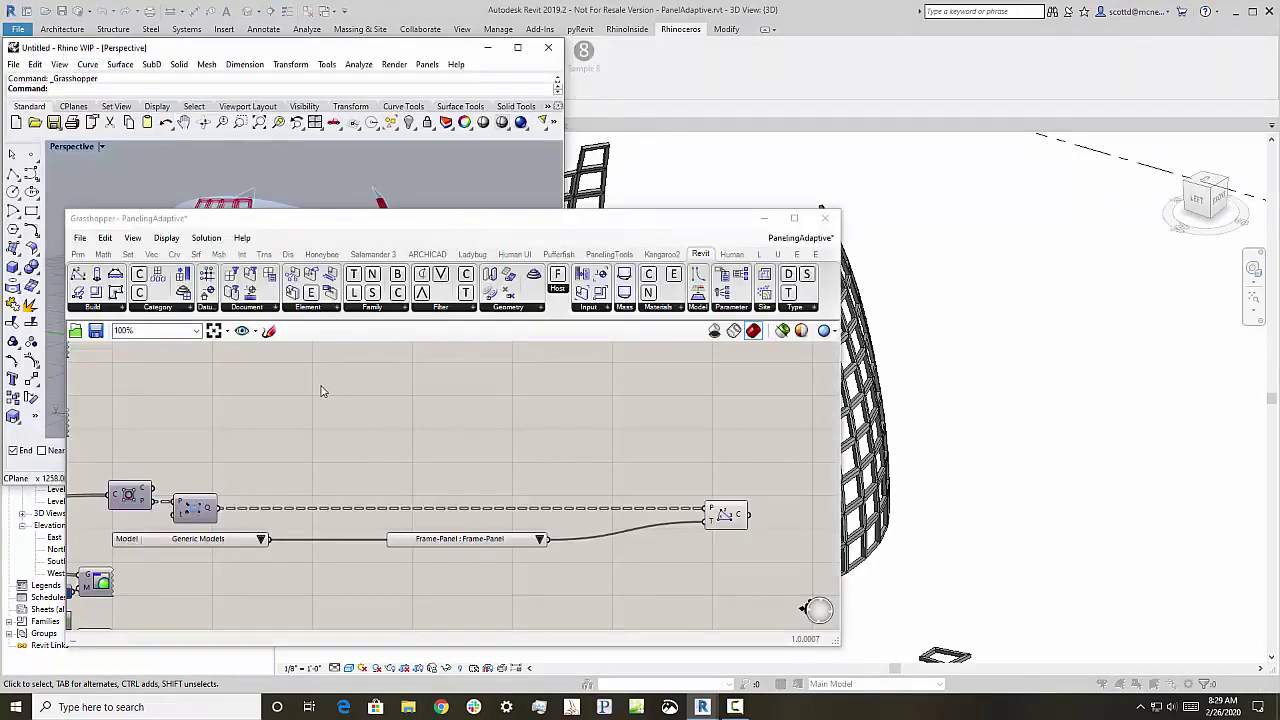
left_click(99, 313)
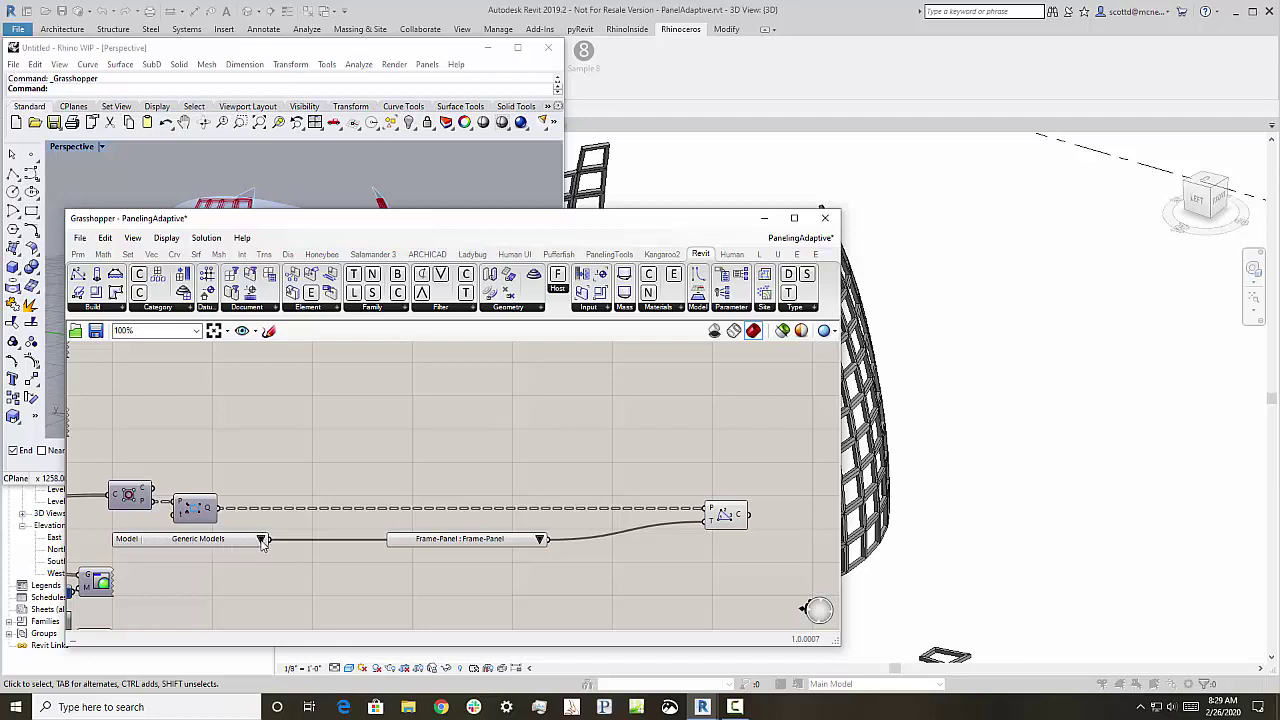
left_click(540, 540)
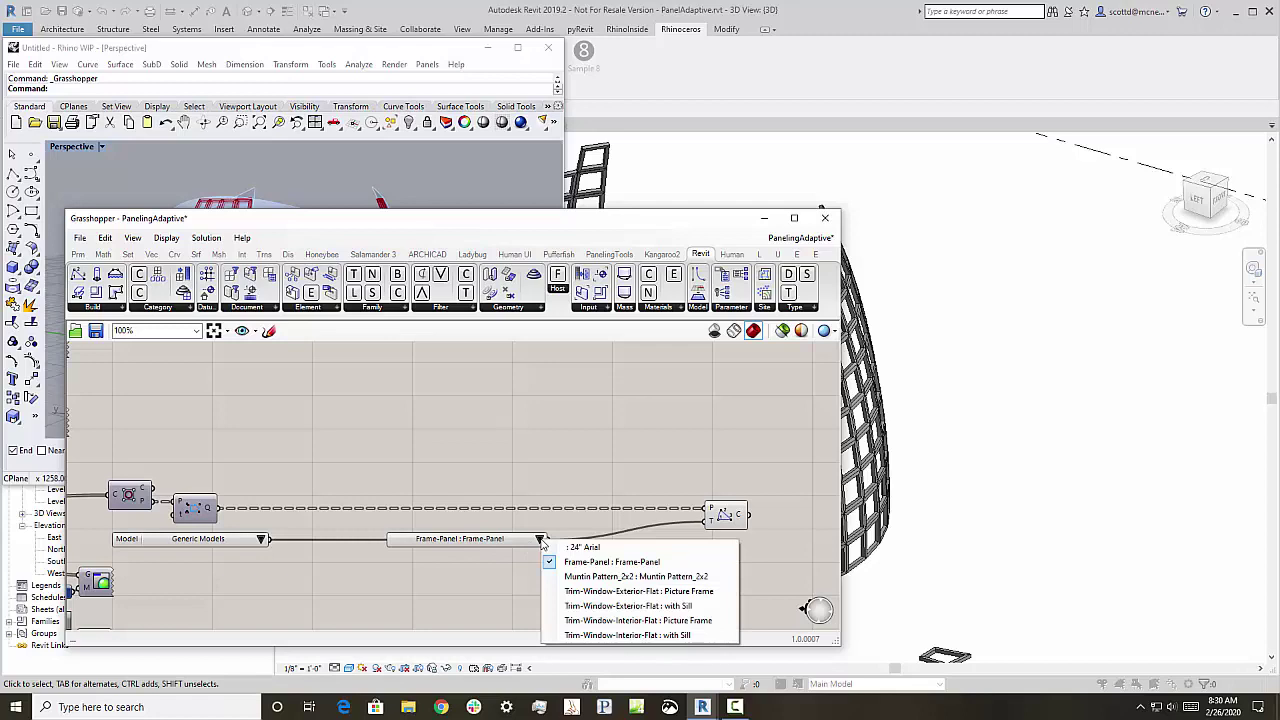
left_click(609, 470)
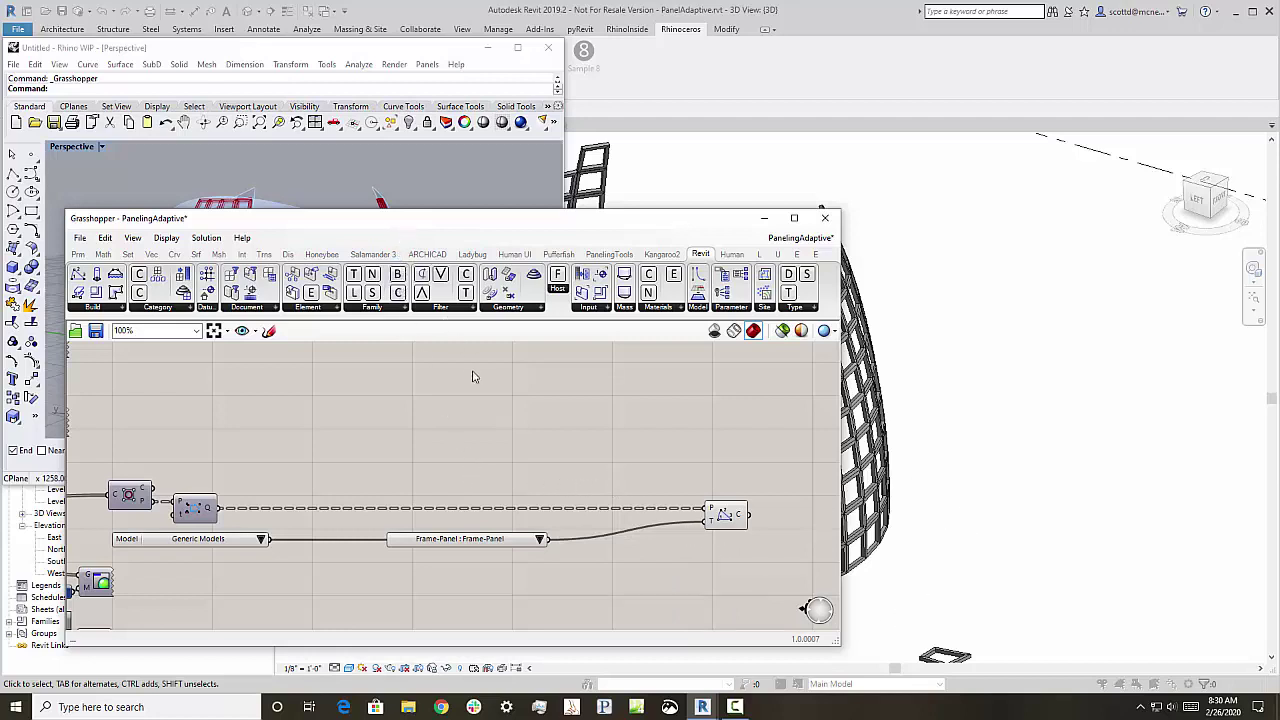
Move the Grasshopper window clear of the Rhino viewport and inspect the red panel preview on the curved surface.
left_click_drag(426, 222, 733, 222)
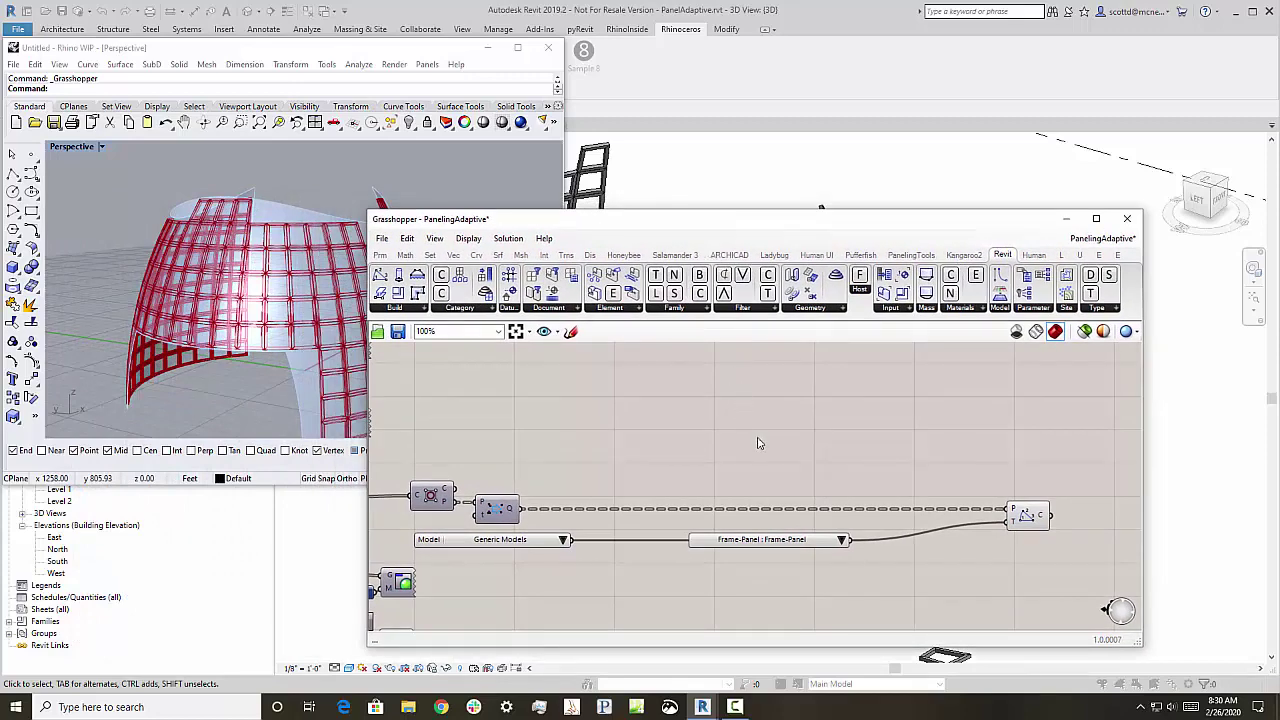
left_click(260, 381)
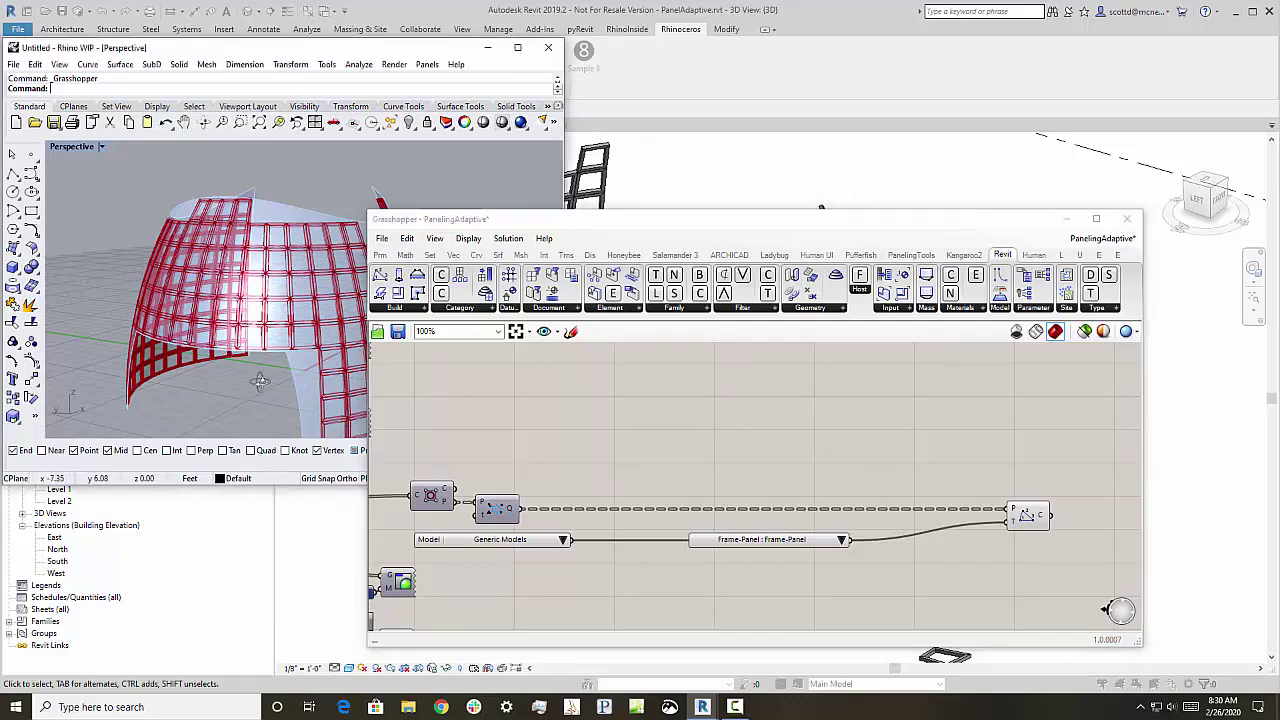
right_click_drag(260, 381, 232, 302)
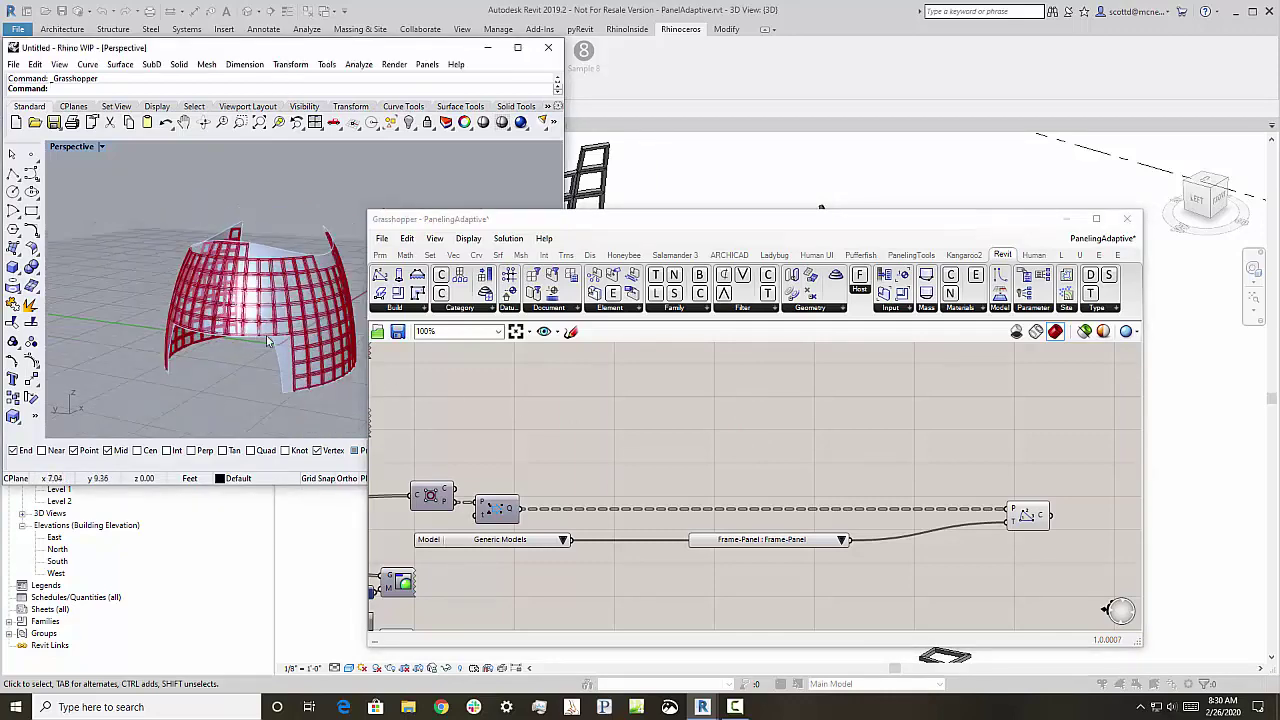
scroll(267, 341, "up", 3)
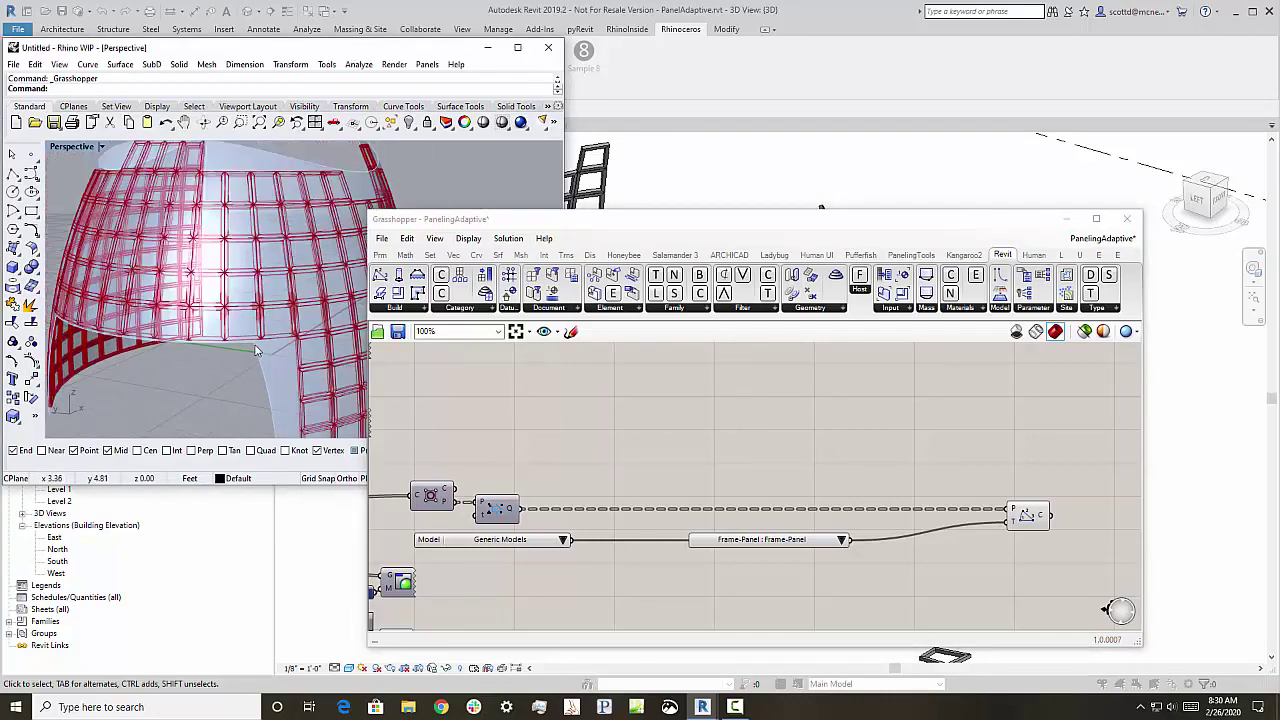
scroll(252, 290, "down", 3)
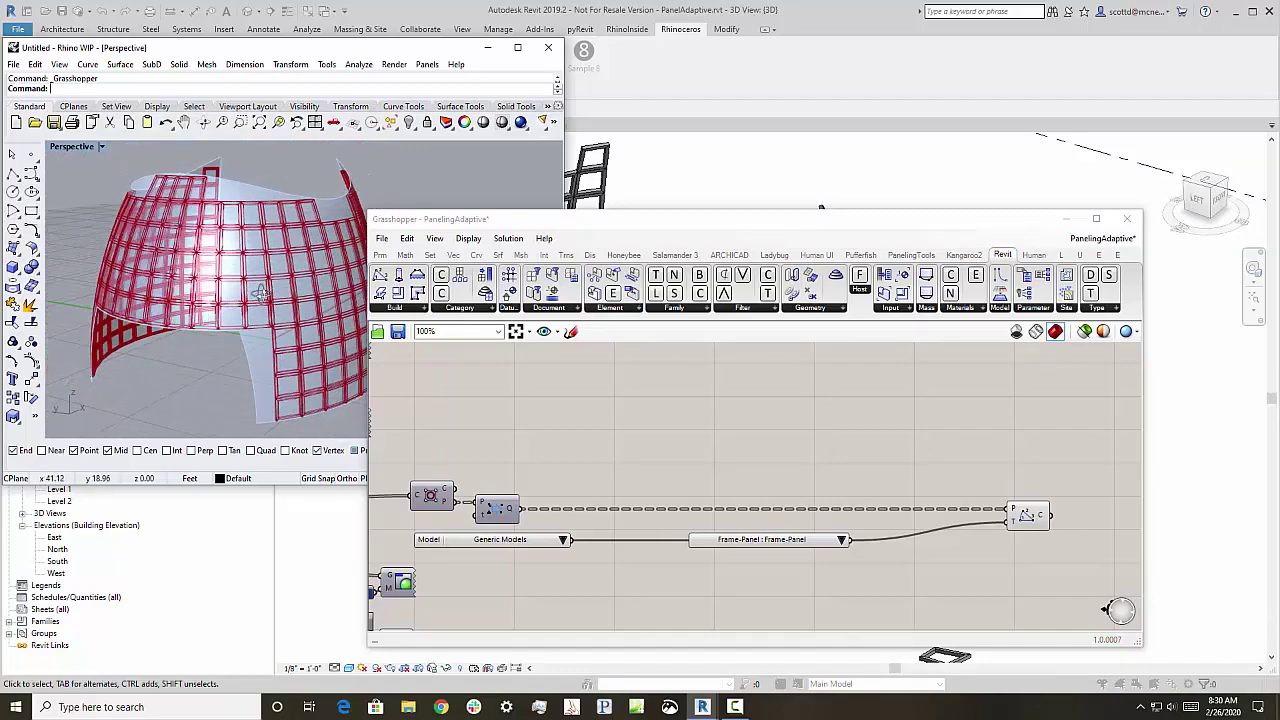
mouse_move(260, 293)
right_mouse_down()
mouse_move(182, 328)
mouse_move(262, 318)
right_mouse_up()
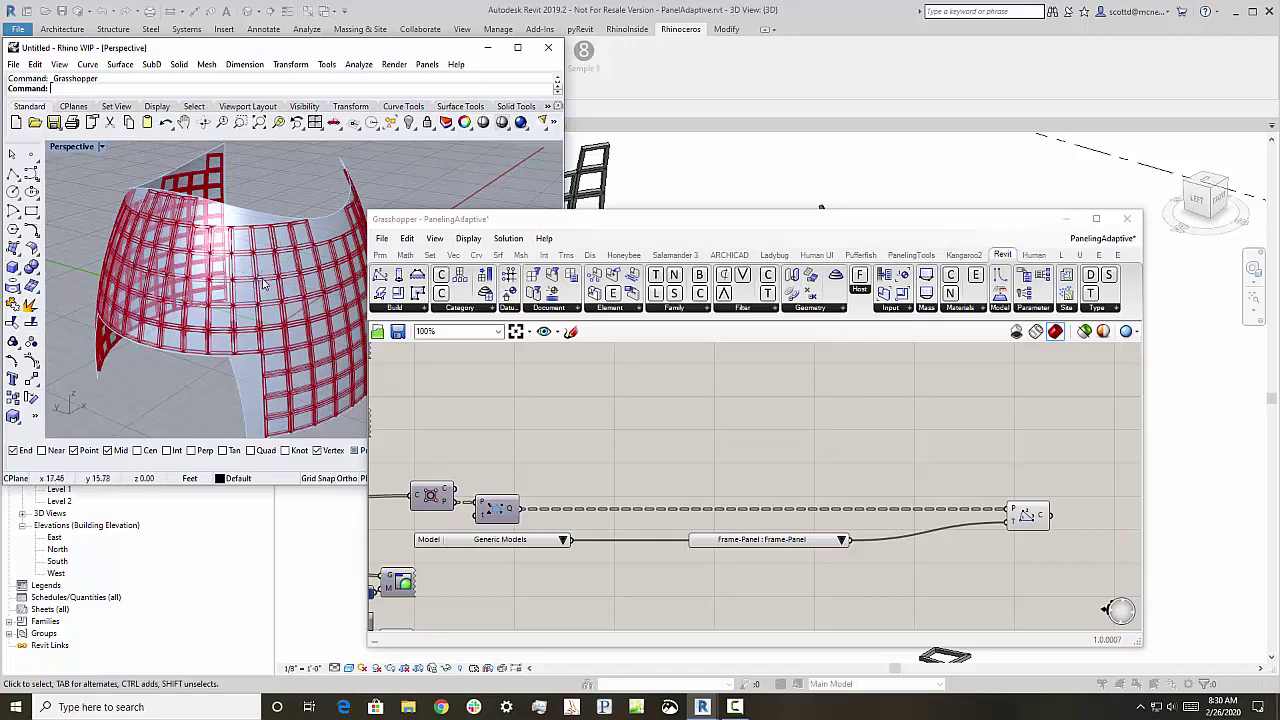
left_click_drag(483, 221, 605, 214)
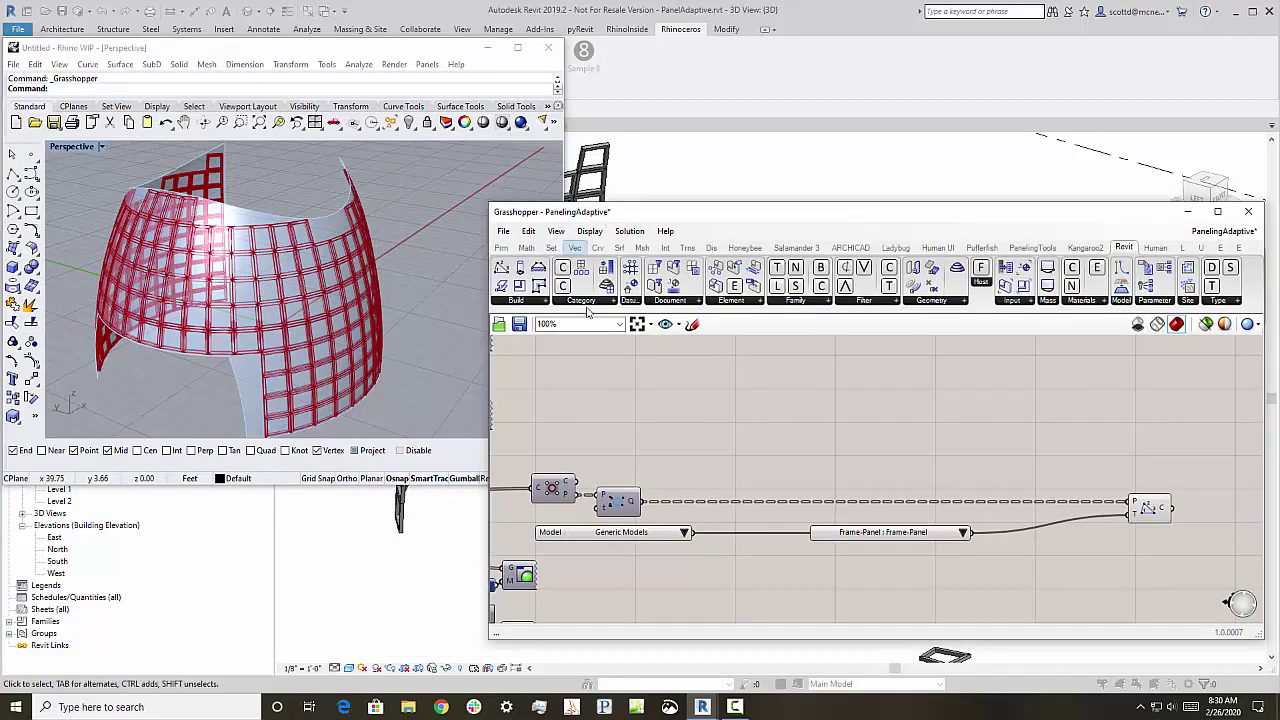
Turn off the preview of the adaptive component that ends the Grasshopper definition.
right_click(1155, 515)
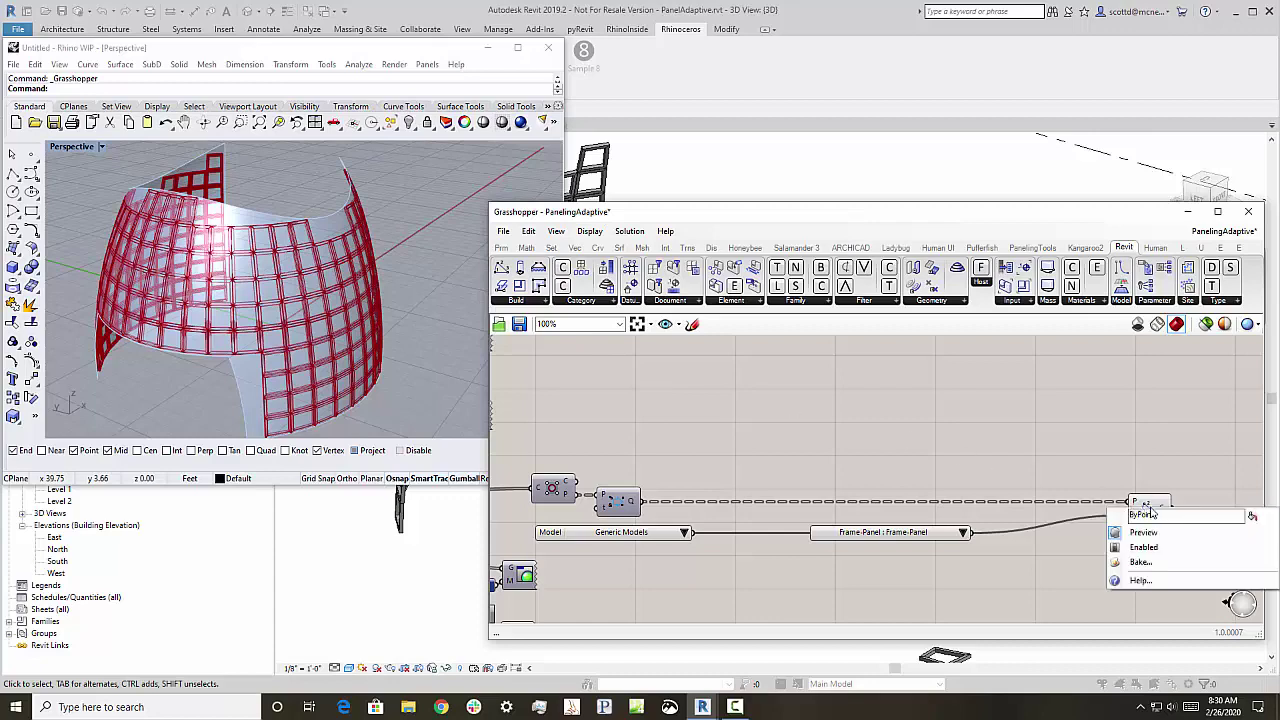
left_click(1145, 530)
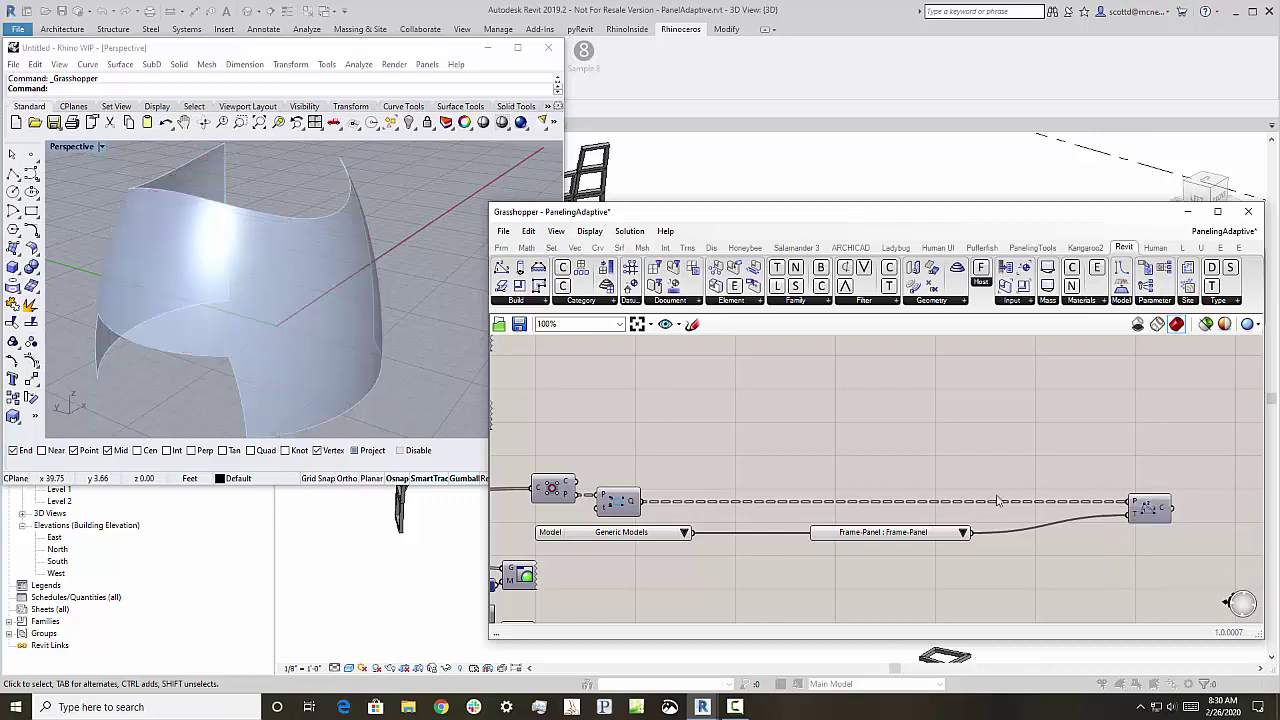
Turn on the preview of the Surface Display cluster near the input surface and inspect the surface's isocurves from several sides.
scroll(997, 500, "down", 8)
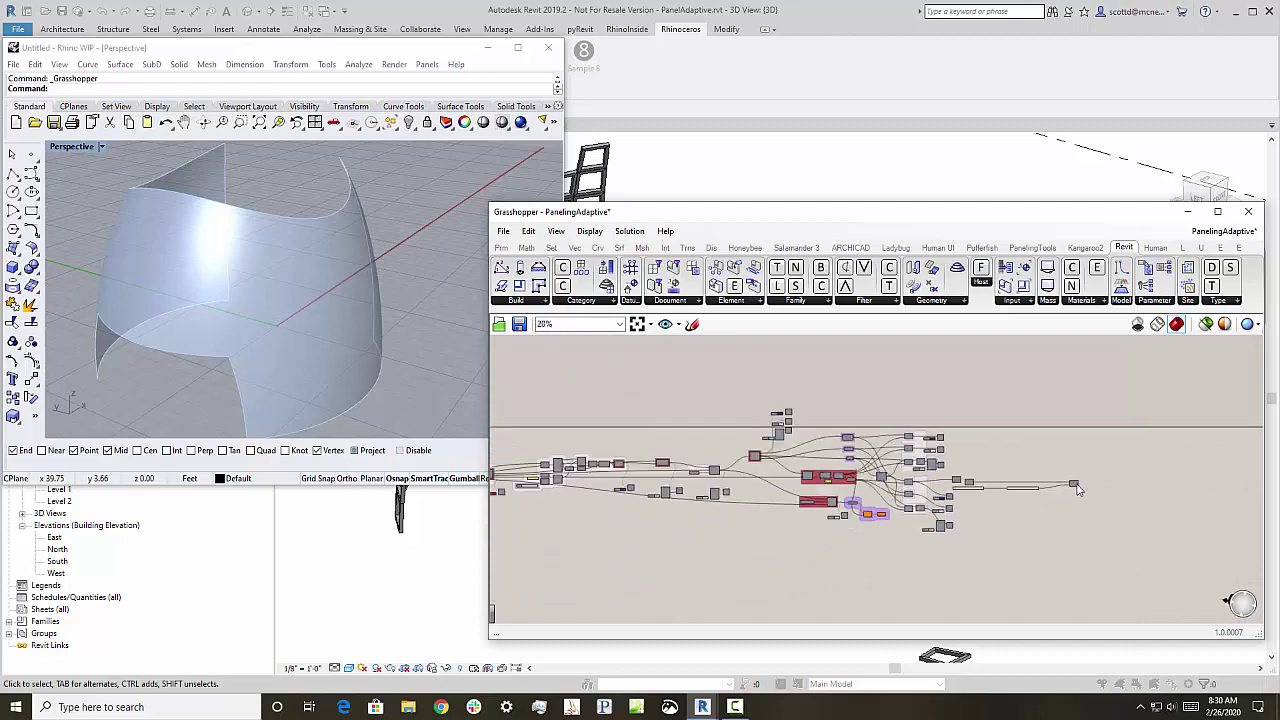
scroll(1078, 488, "down", 2)
scroll(618, 503, "up", 12)
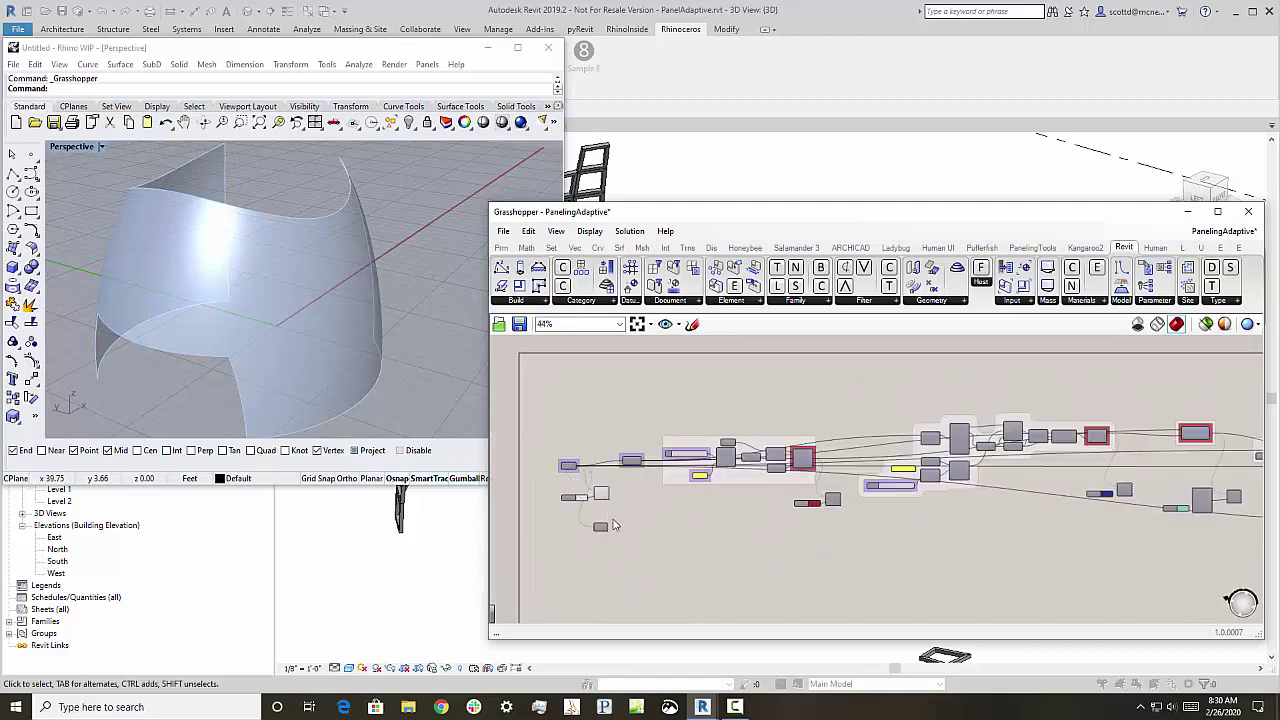
right_click(584, 538)
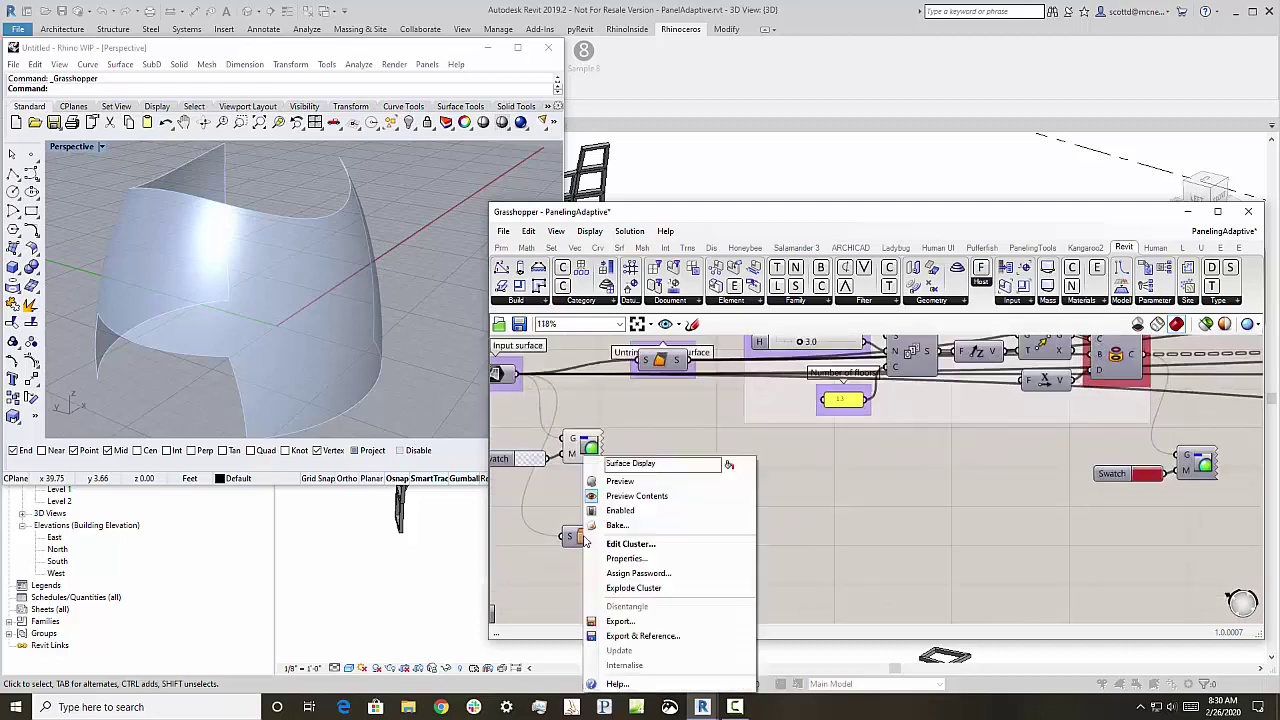
left_click(622, 484)
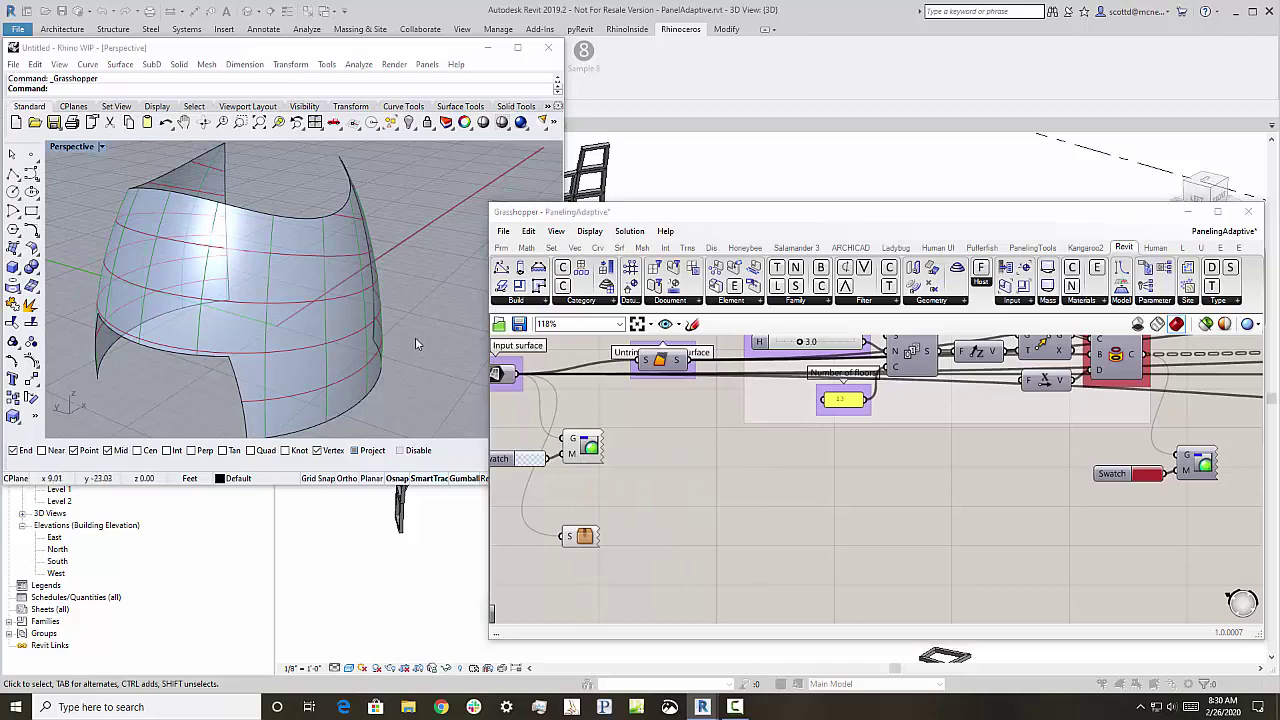
right_click_drag(415, 337, 309, 315)
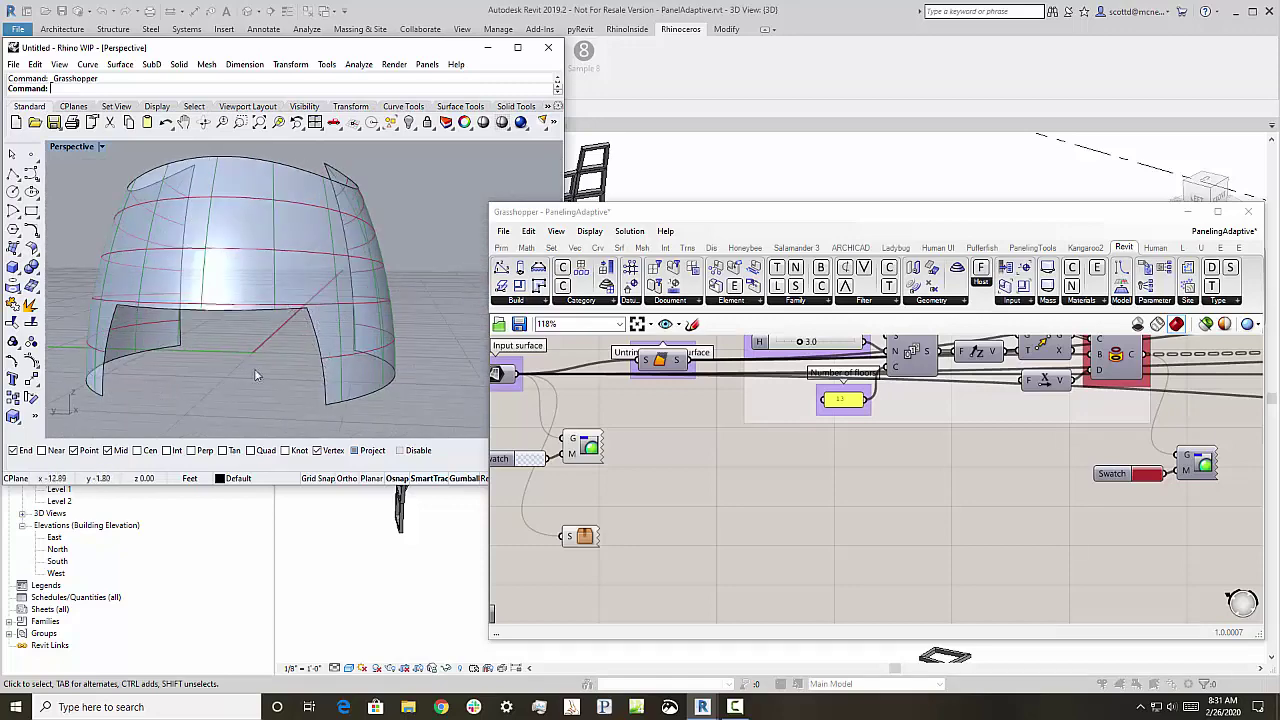
right_click_drag(286, 366, 238, 390)
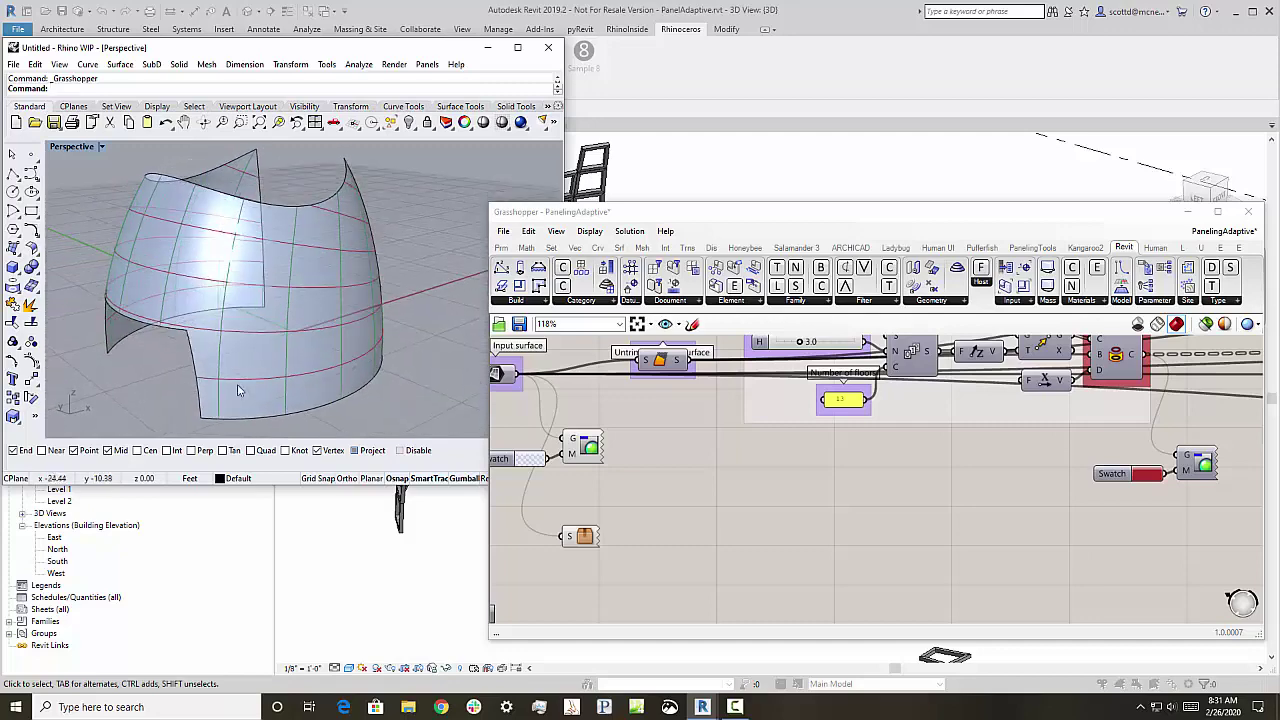
right_click_drag(427, 329, 406, 357)
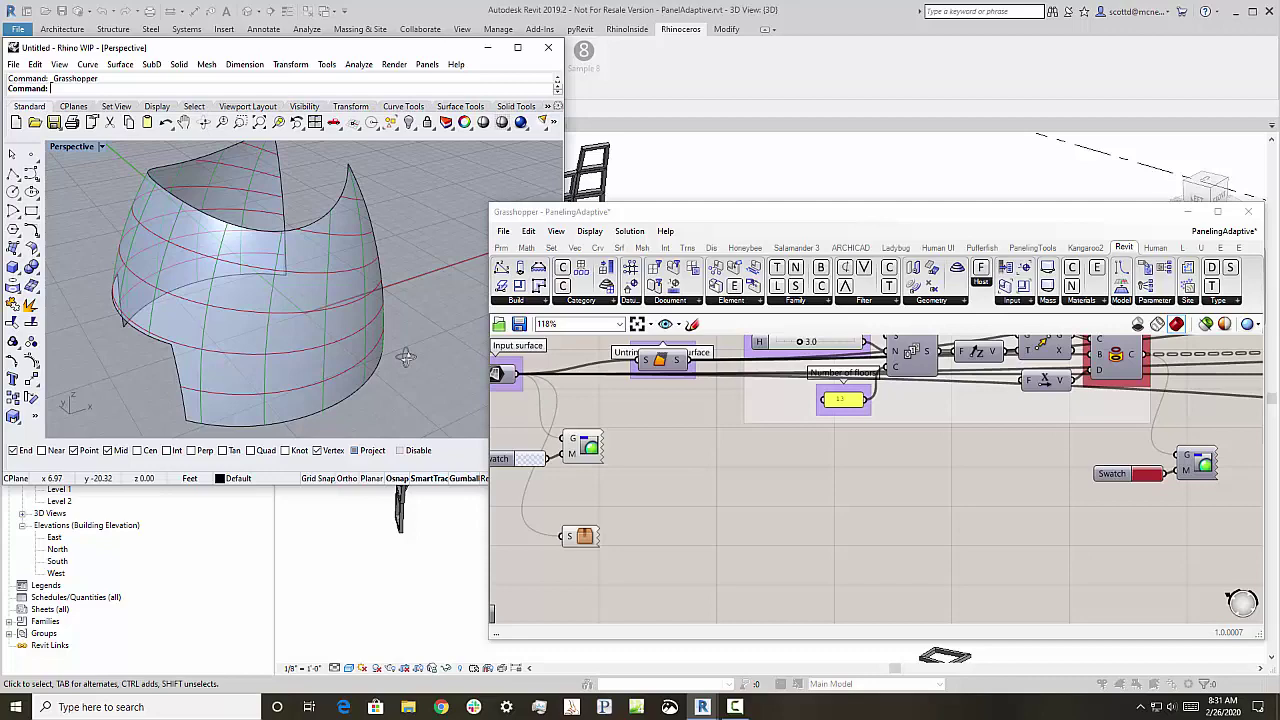
Turn off the Surface Display cluster's preview and review the trimmed input surface and the components that create its horizontal lines.
right_click(588, 537)
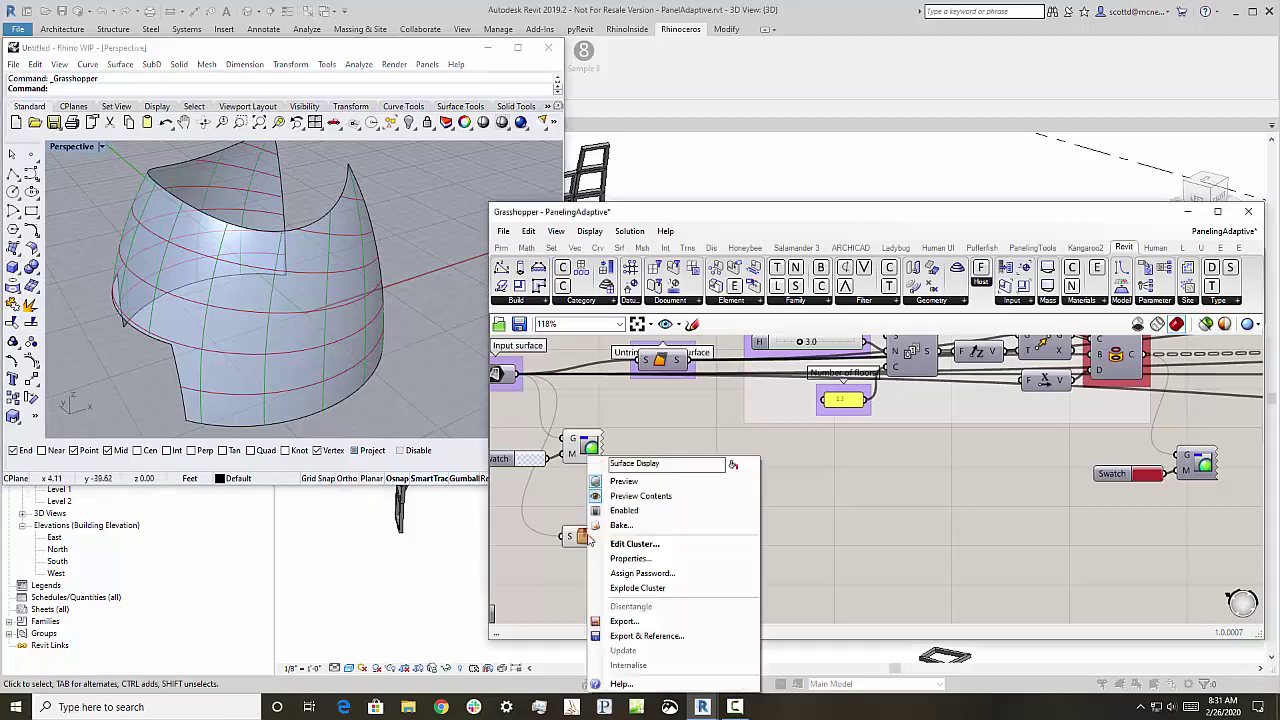
left_click(614, 482)
scroll(613, 492, "down", 4)
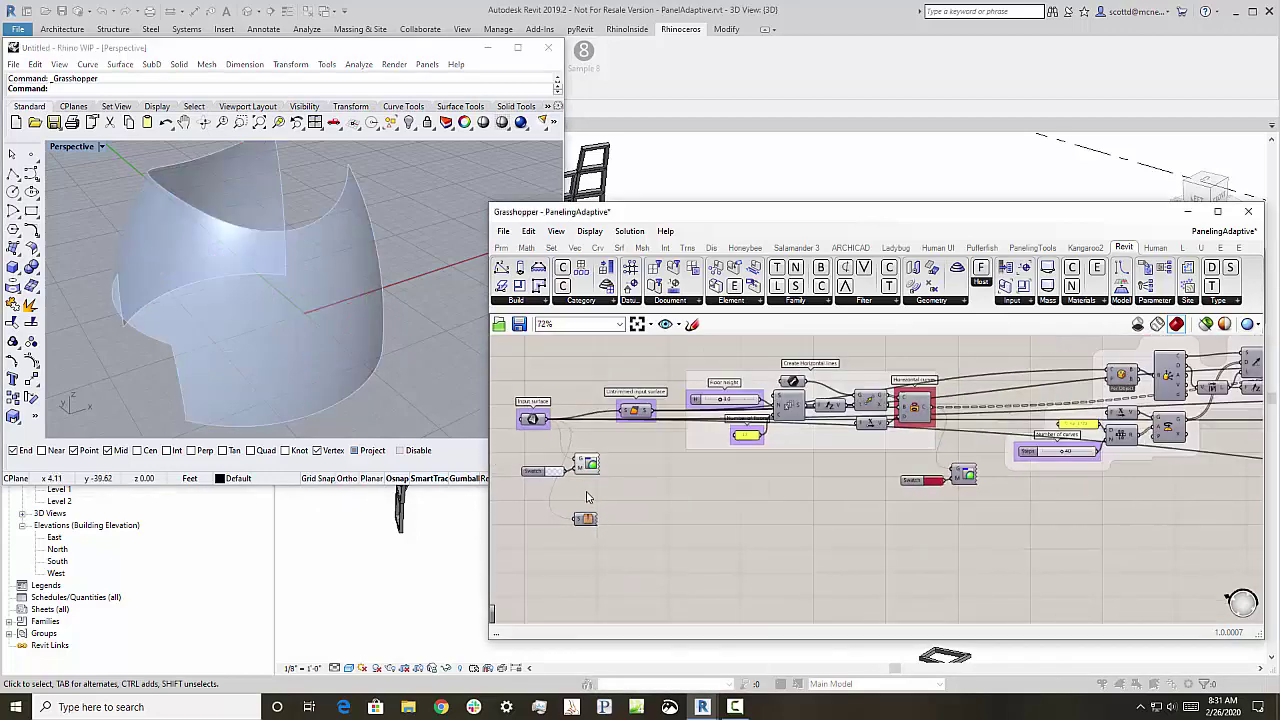
scroll(752, 394, "up", 3)
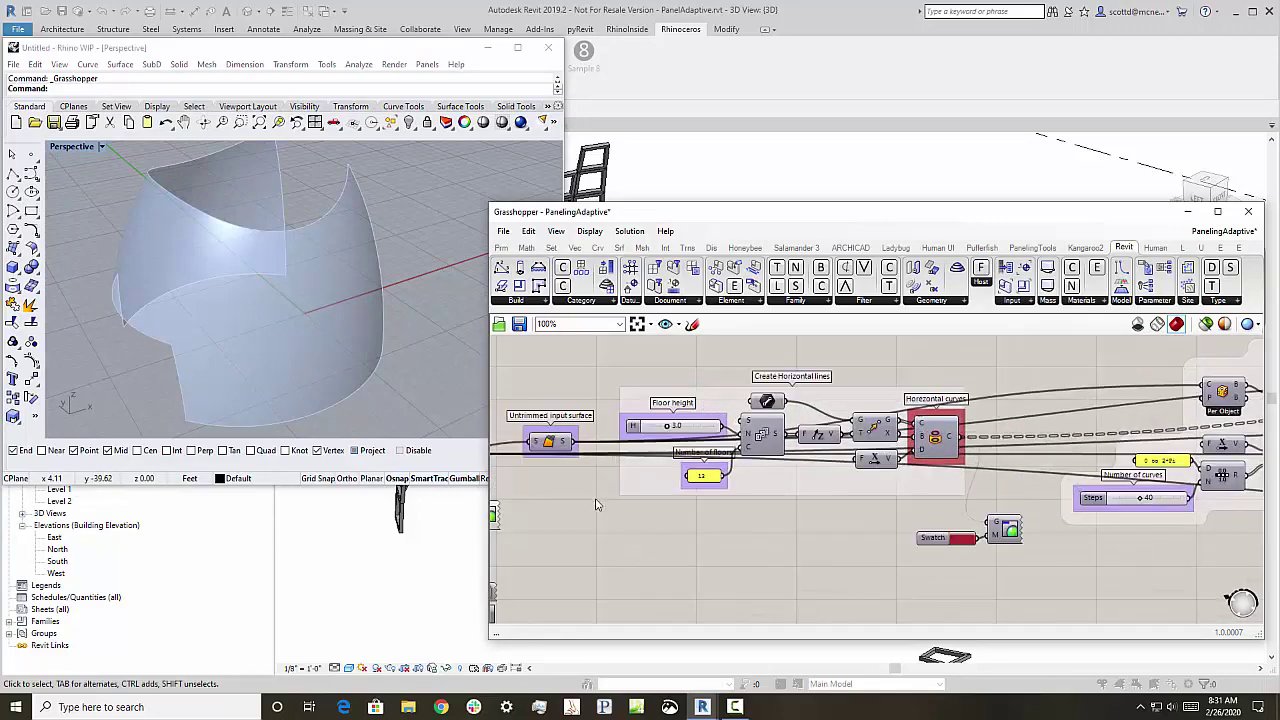
right_click_drag(596, 505, 706, 496)
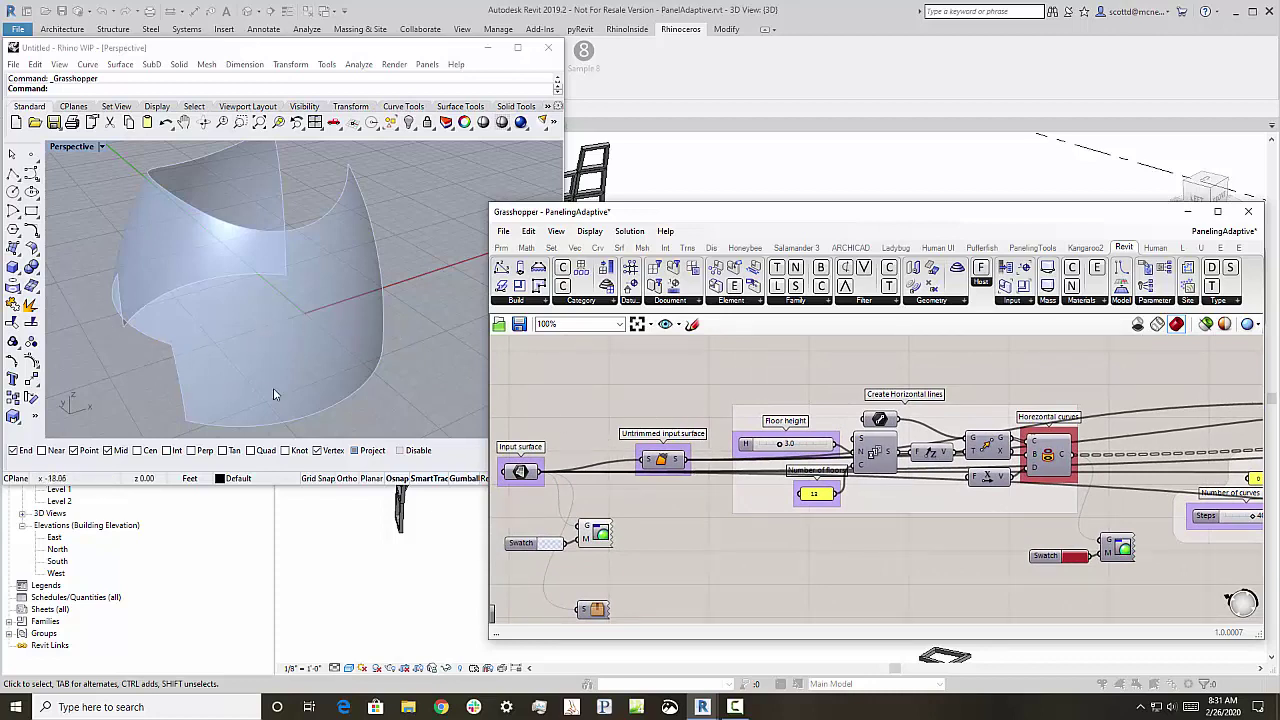
right_click_drag(277, 296, 336, 300)
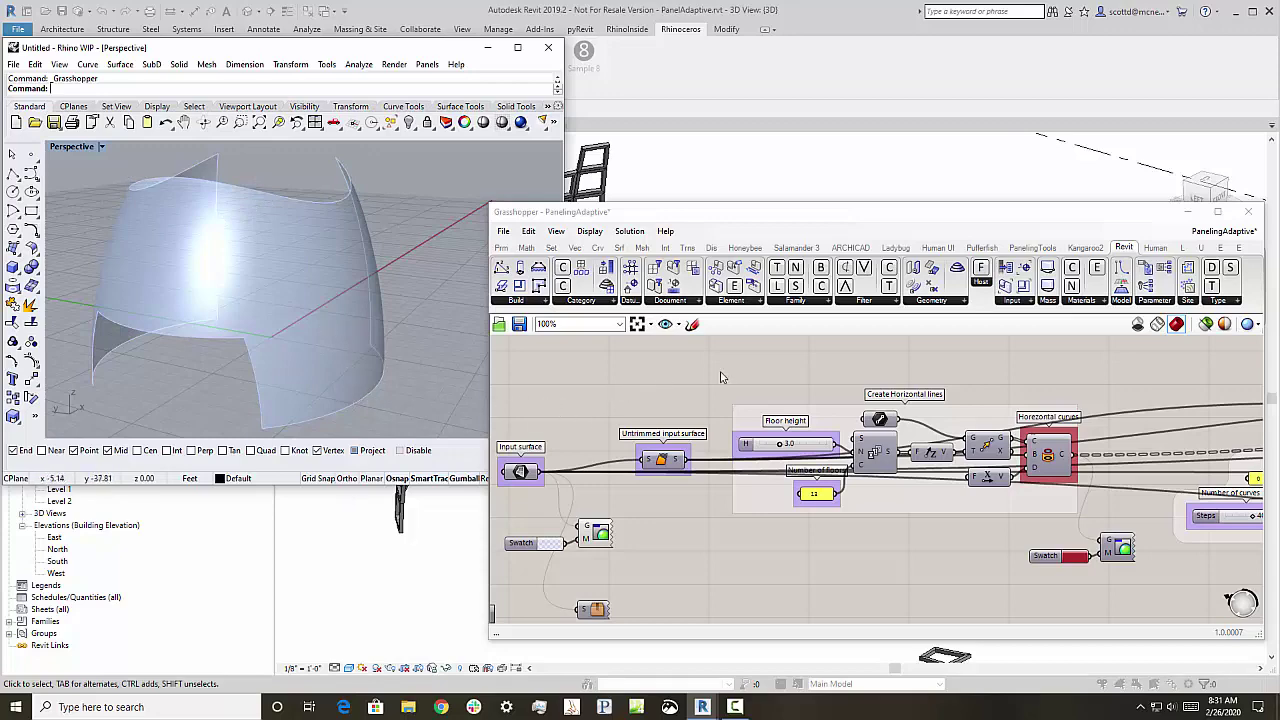
Review the components that create the vertical grid lines, intersect them with the horizontal curves, trim the grid and generate all cells.
right_click_drag(720, 372, 521, 378)
right_click_drag(827, 373, 584, 391)
right_click_drag(810, 382, 548, 400)
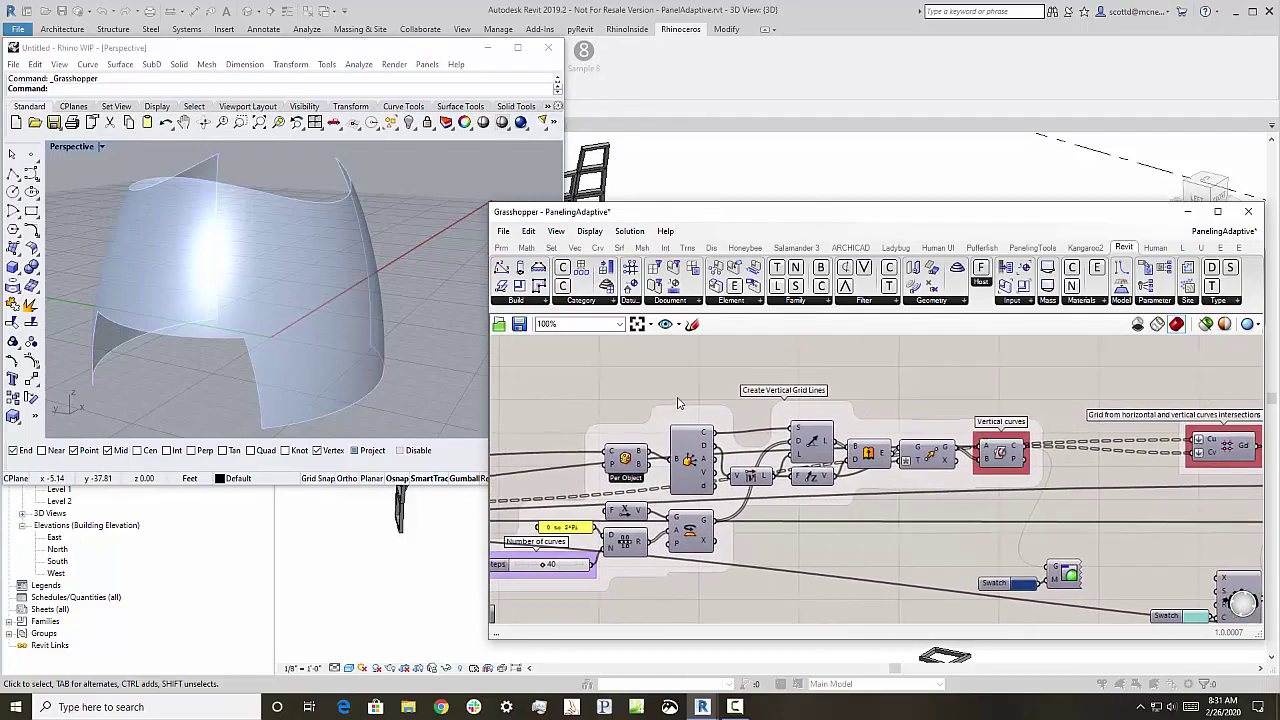
right_click_drag(905, 388, 490, 402)
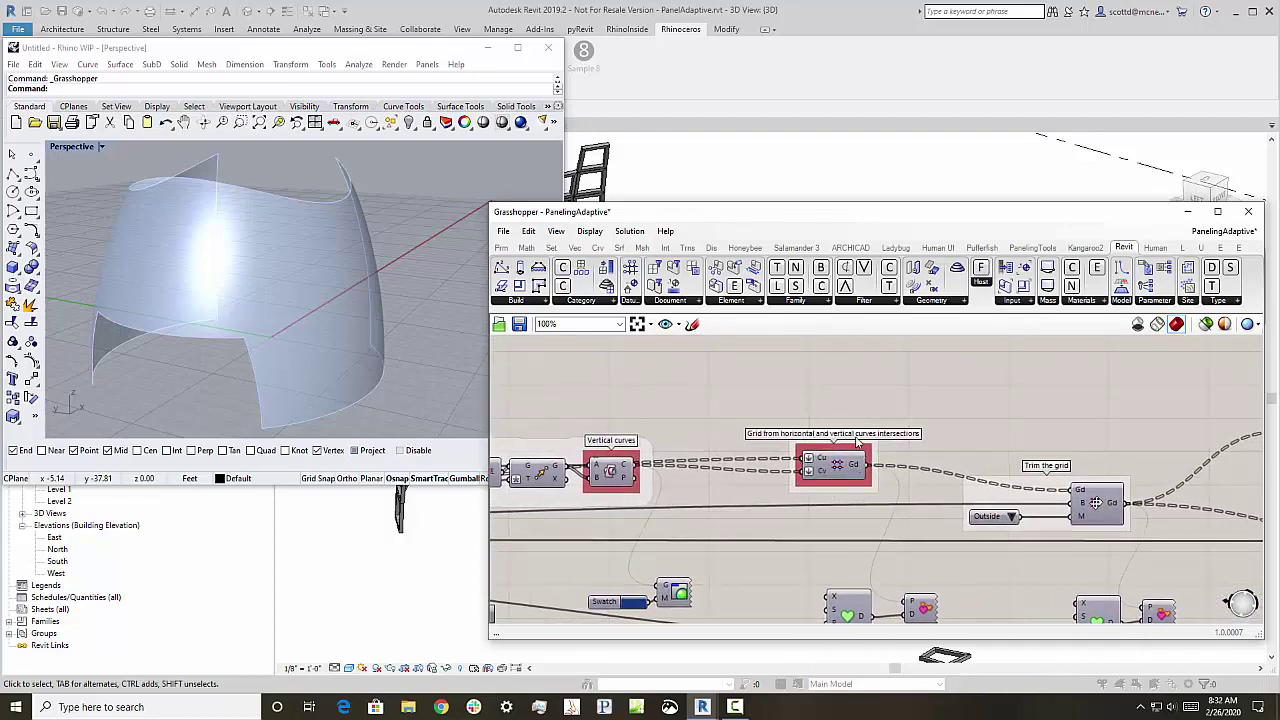
right_click_drag(977, 425, 556, 450)
right_click_drag(720, 438, 652, 456)
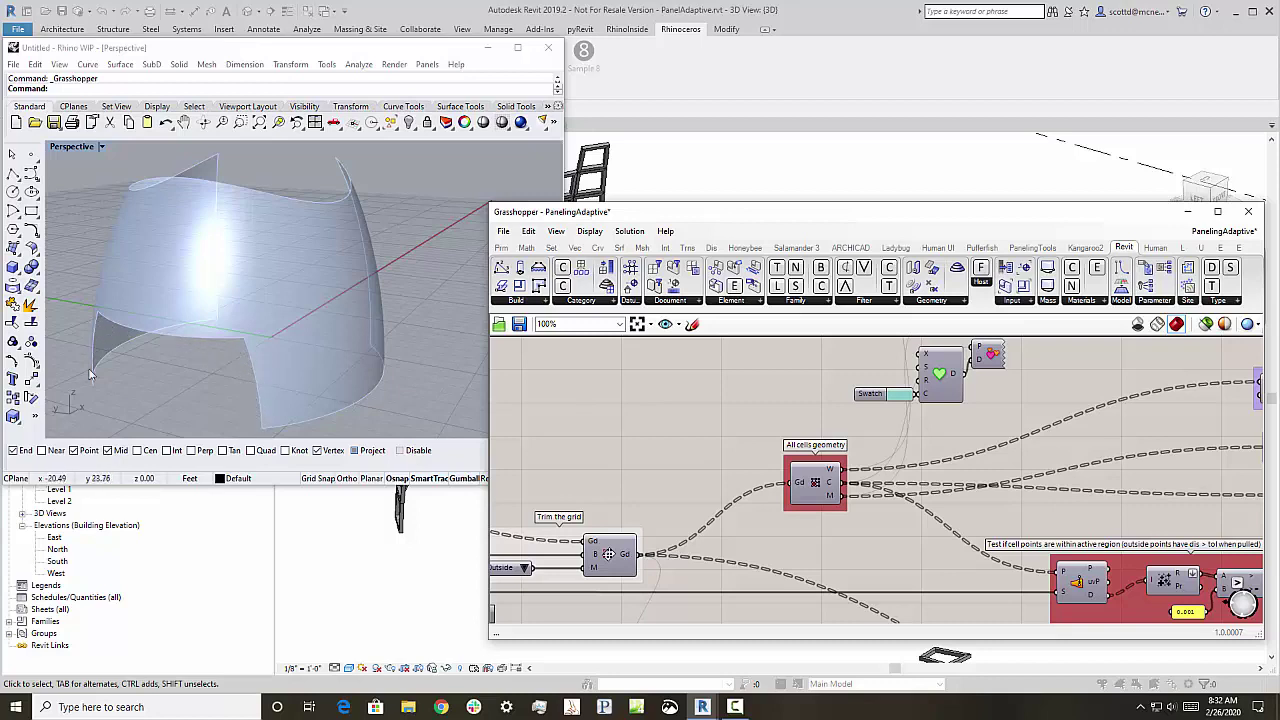
Turn on the preview of the All cells geometry component and inspect the grid cells along the surface's trimmed edges from several sides.
right_click(830, 486)
left_click(845, 508)
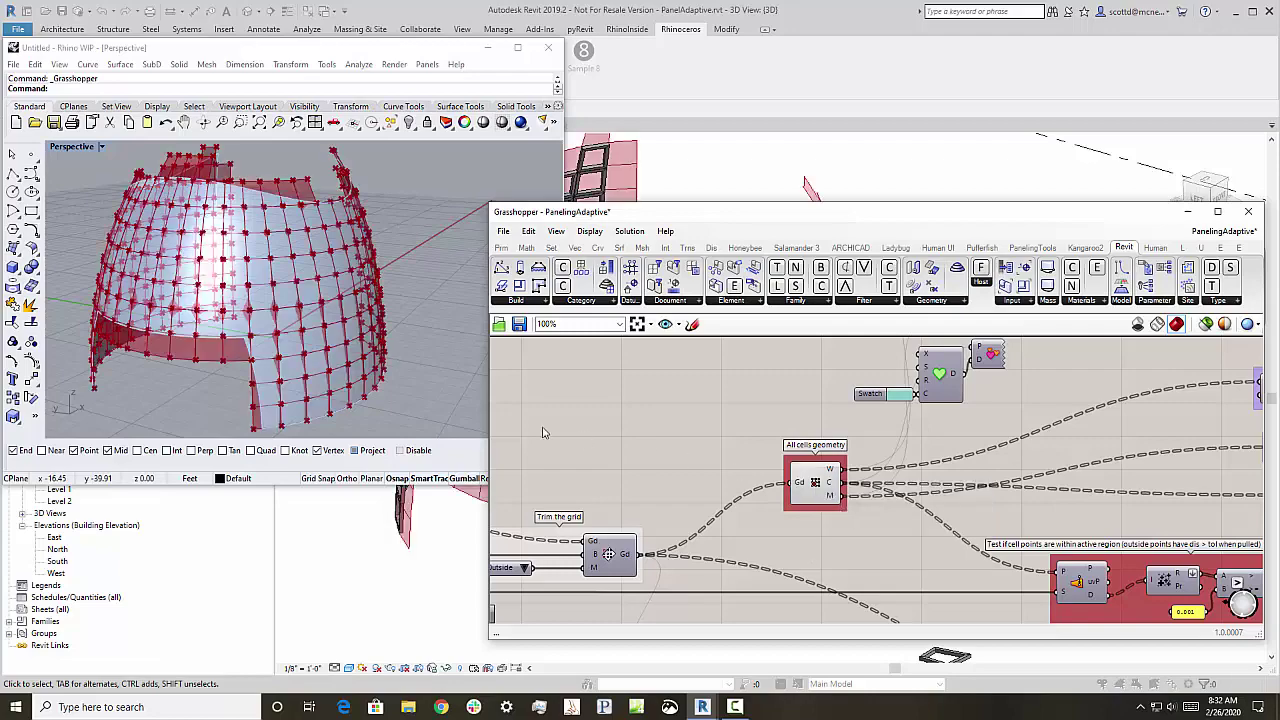
mouse_move(426, 360)
right_mouse_down()
mouse_move(406, 388)
mouse_move(420, 364)
right_mouse_up()
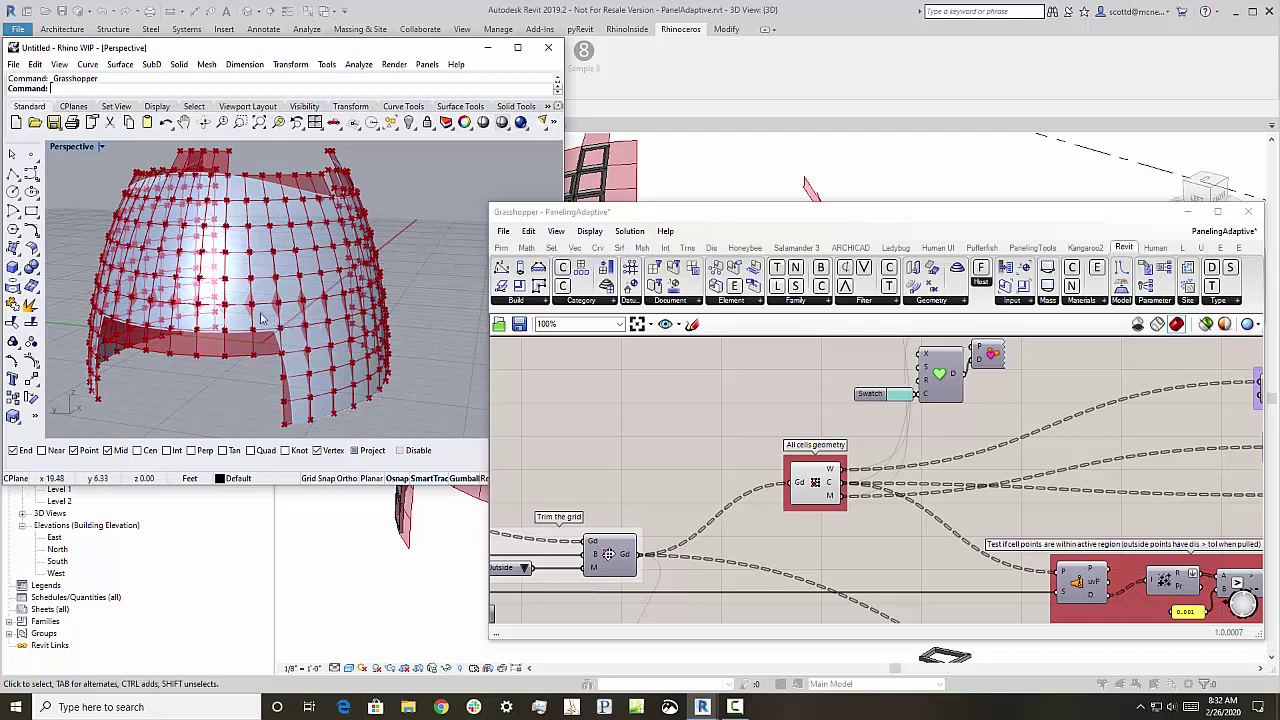
scroll(243, 337, "up", 4)
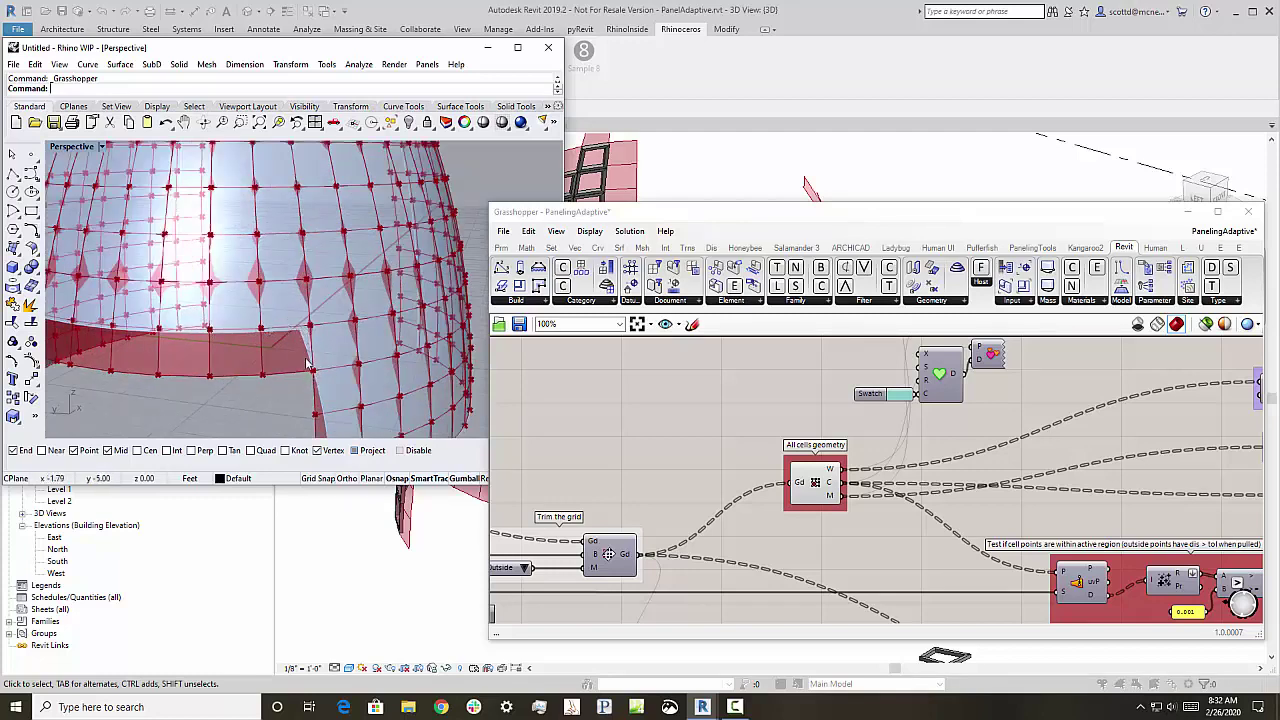
scroll(311, 374, "down", 5)
right_click_drag(358, 313, 328, 267)
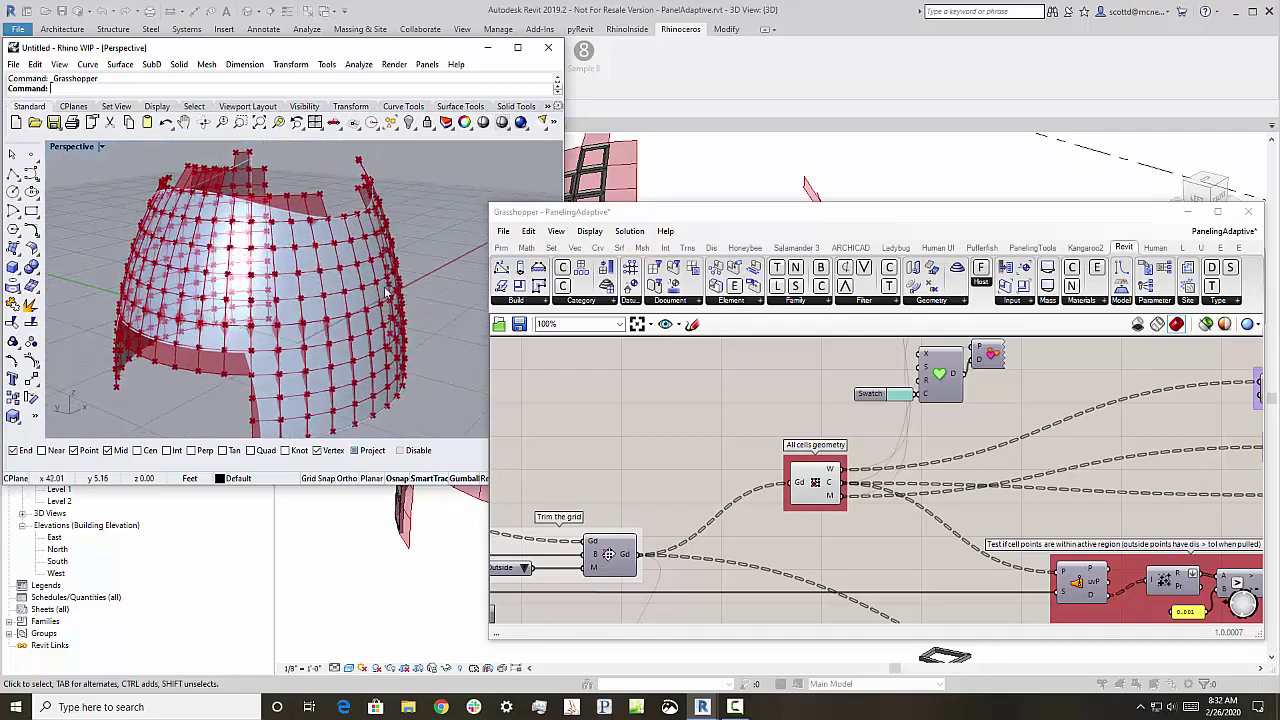
right_click_drag(390, 294, 266, 302)
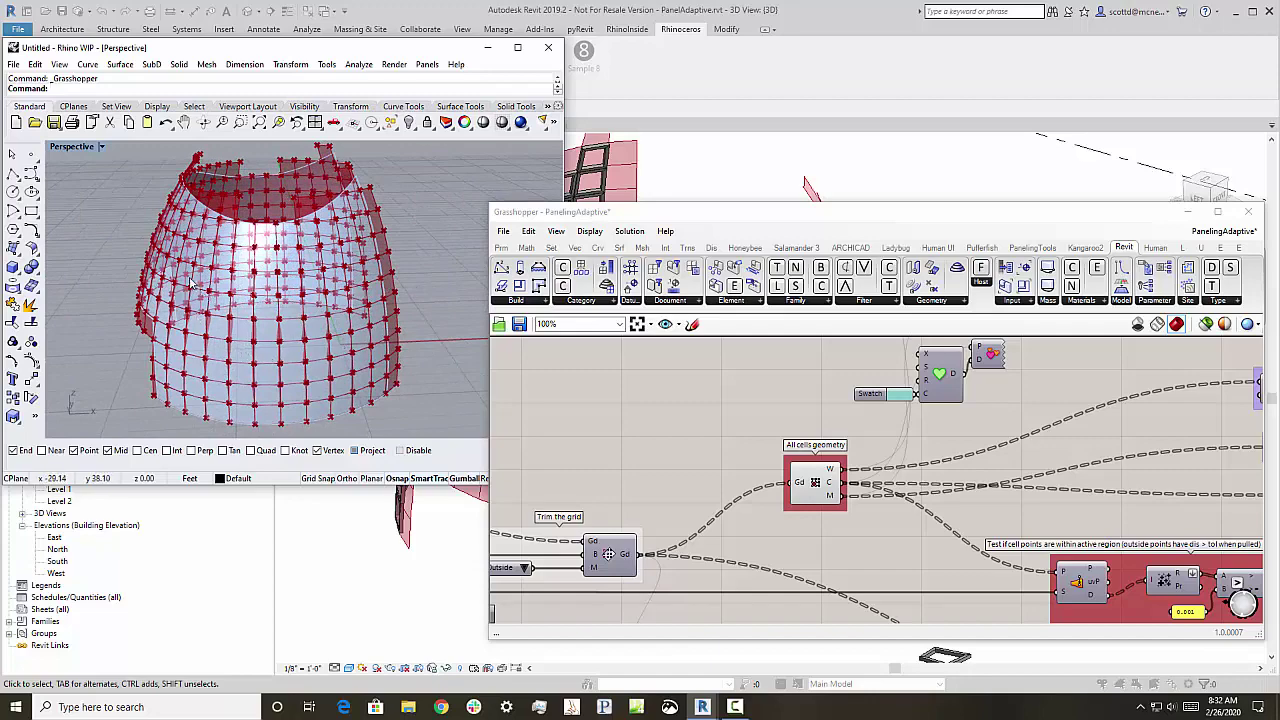
right_click_drag(234, 291, 331, 291)
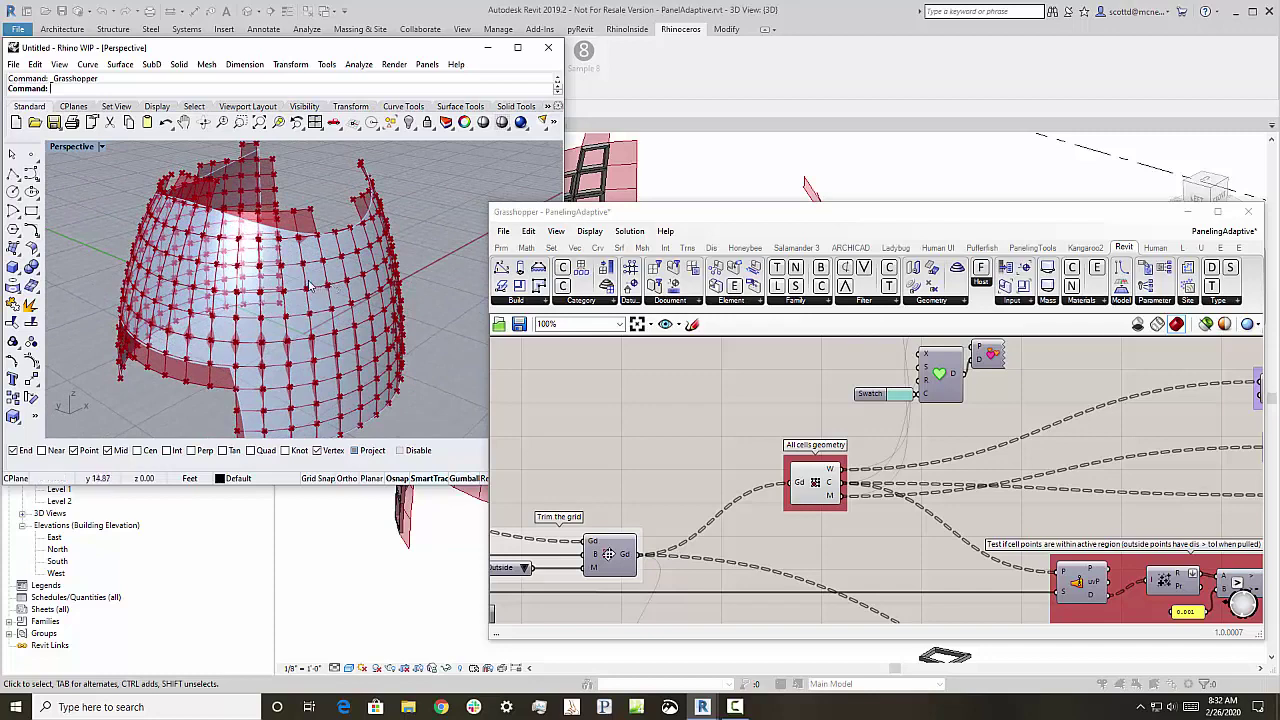
scroll(282, 294, "down", 2)
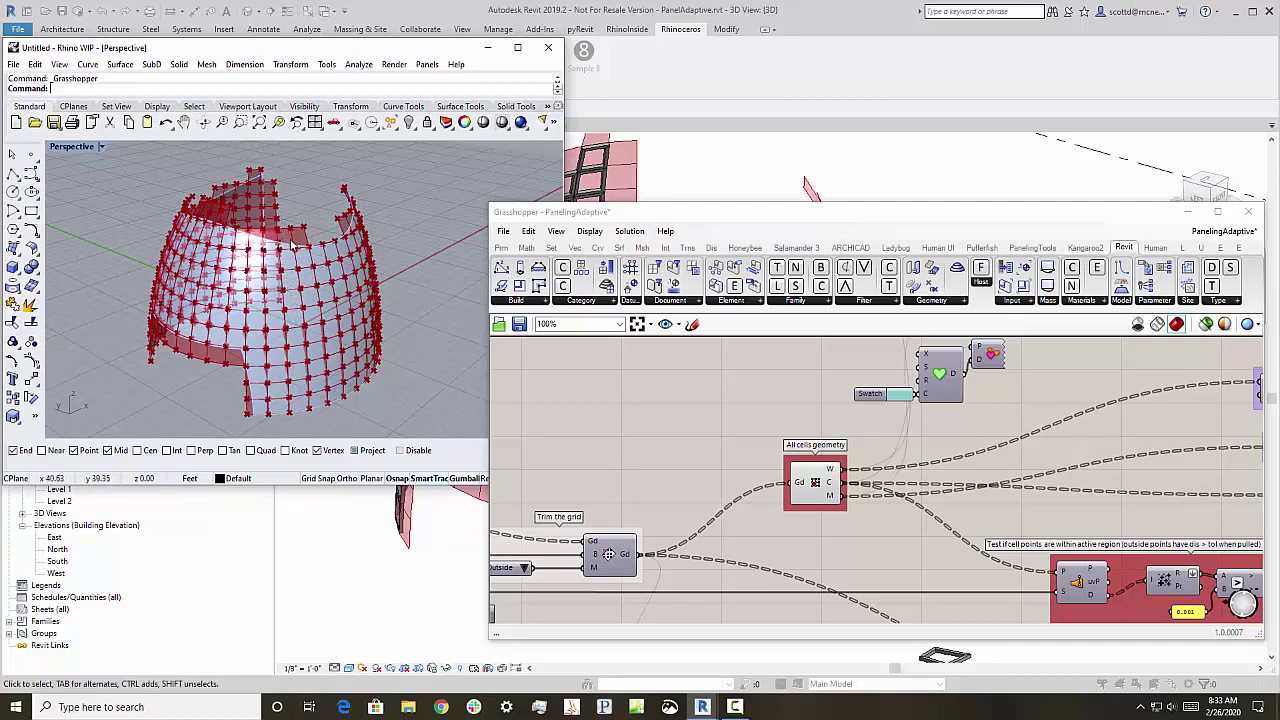
scroll(285, 243, "up", 4)
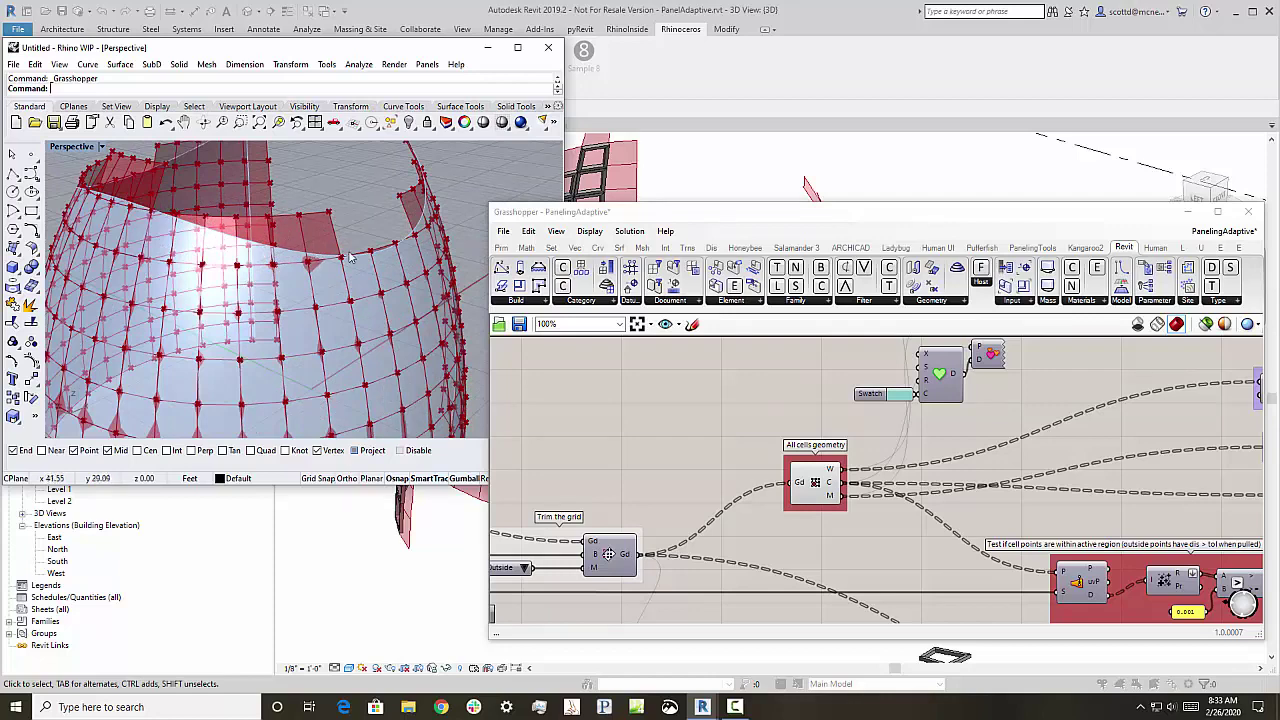
Turn off the preview of the All cells geometry component.
scroll(608, 449, "down", 3)
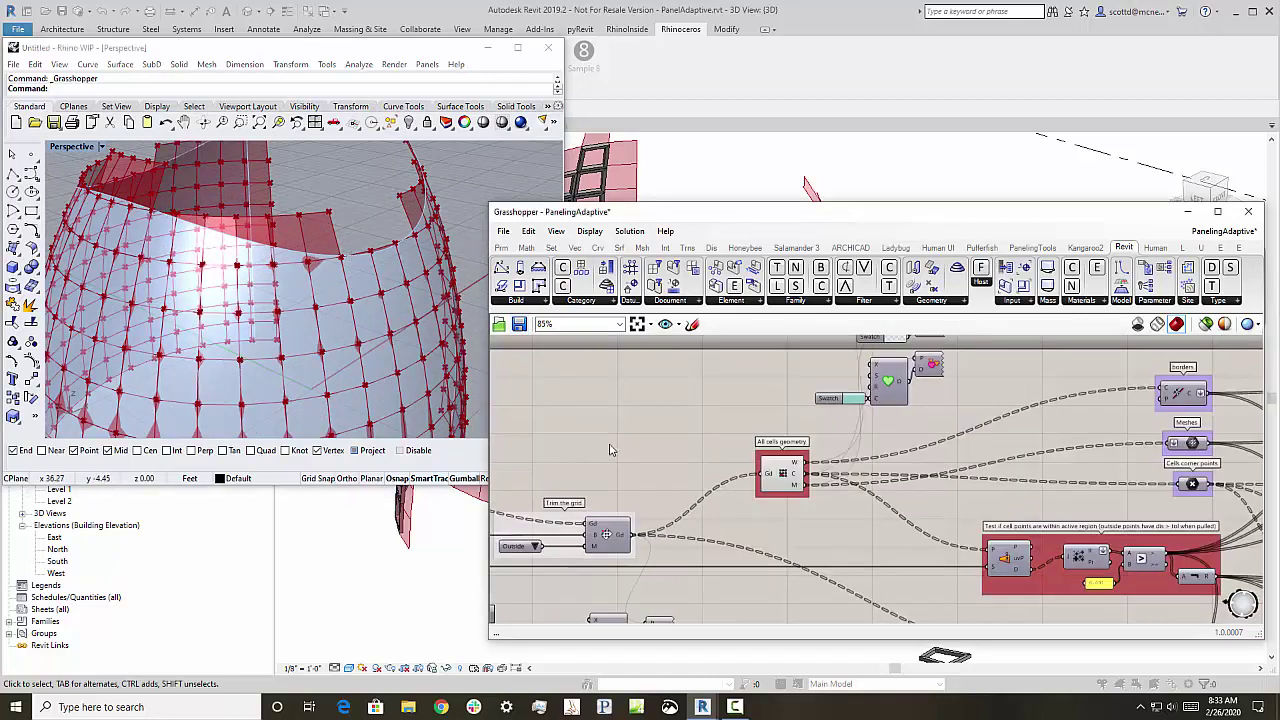
scroll(745, 472, "up", 1)
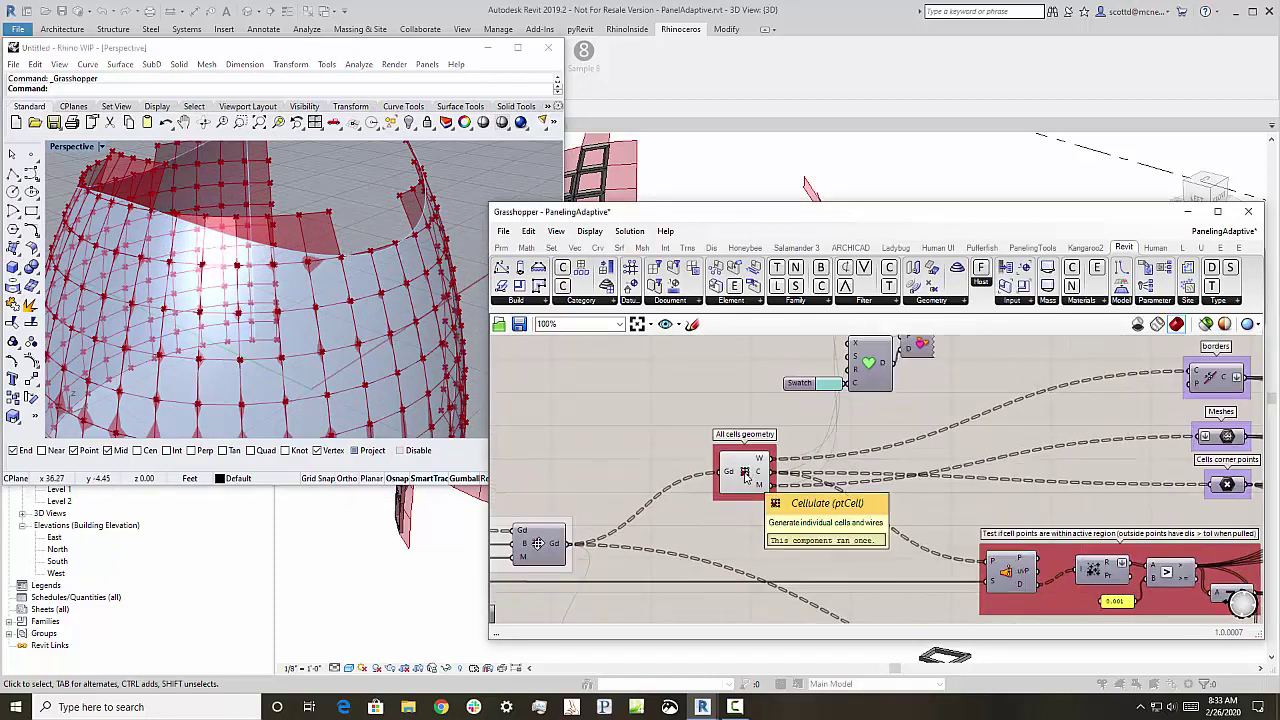
right_click(745, 477)
left_click(778, 499)
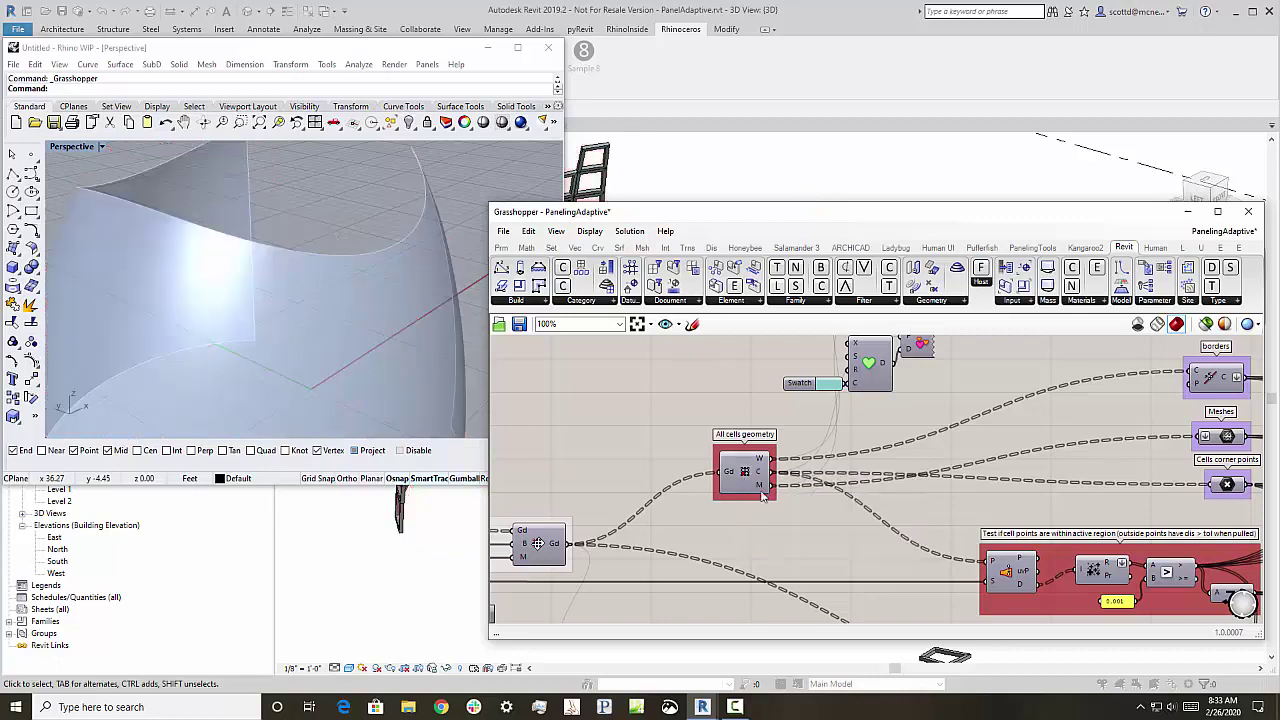
Turn on the preview of the ByPoints adaptive component at the definition's end and inspect the Frame-Panel frames on the surface.
scroll(651, 446, "down", 5)
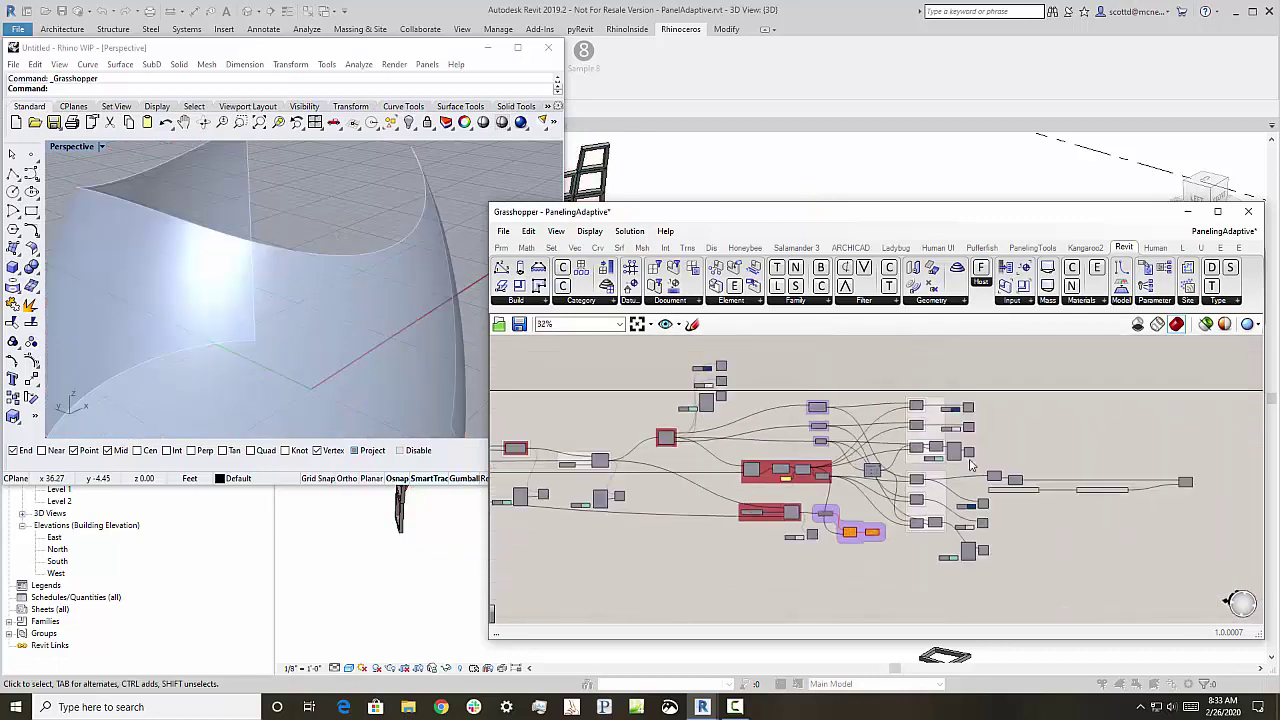
scroll(1042, 449, "up", 5)
scroll(742, 446, "down", 4)
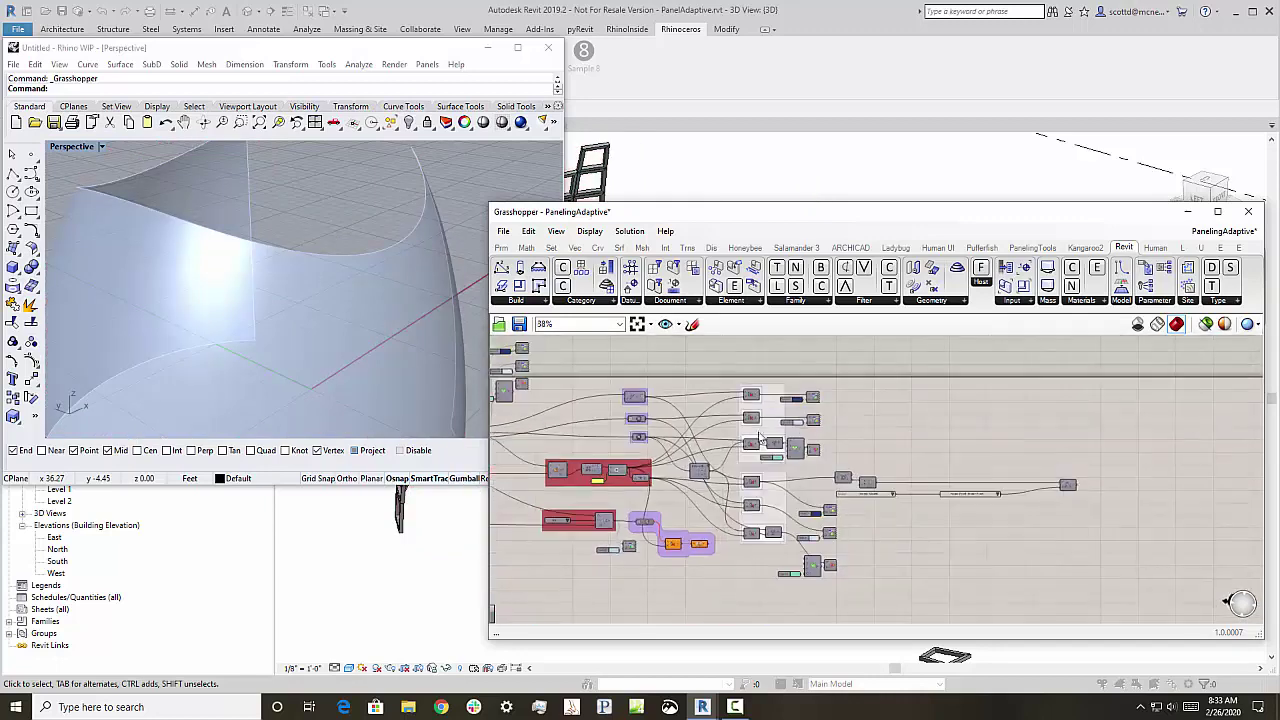
scroll(840, 435, "up", 3)
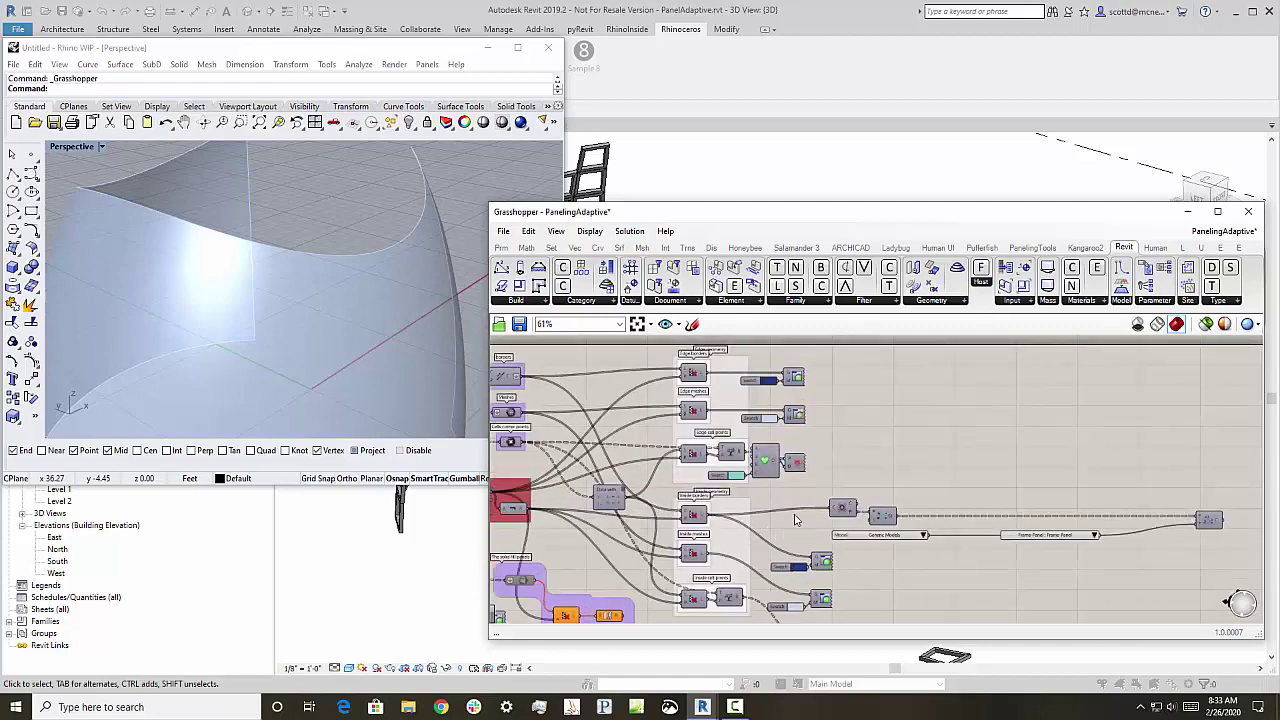
right_click_drag(912, 482, 790, 434)
scroll(866, 460, "up", 2)
right_click(1072, 494)
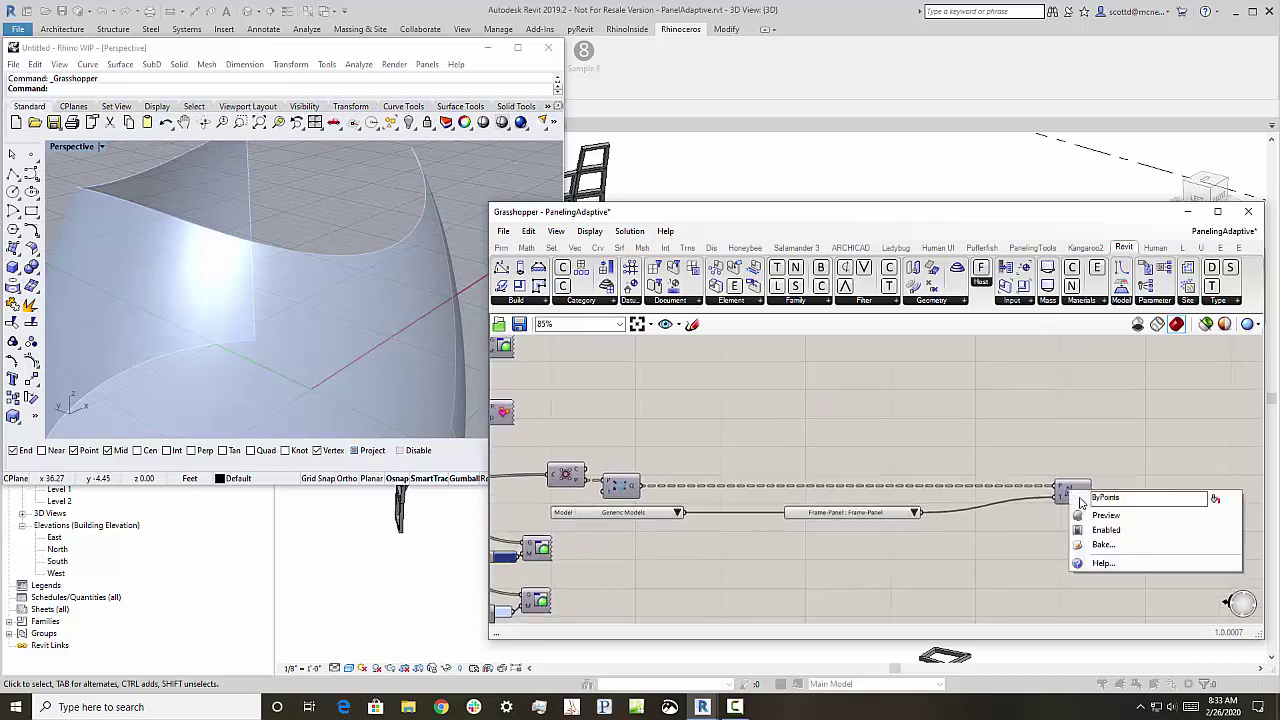
left_click(1095, 517)
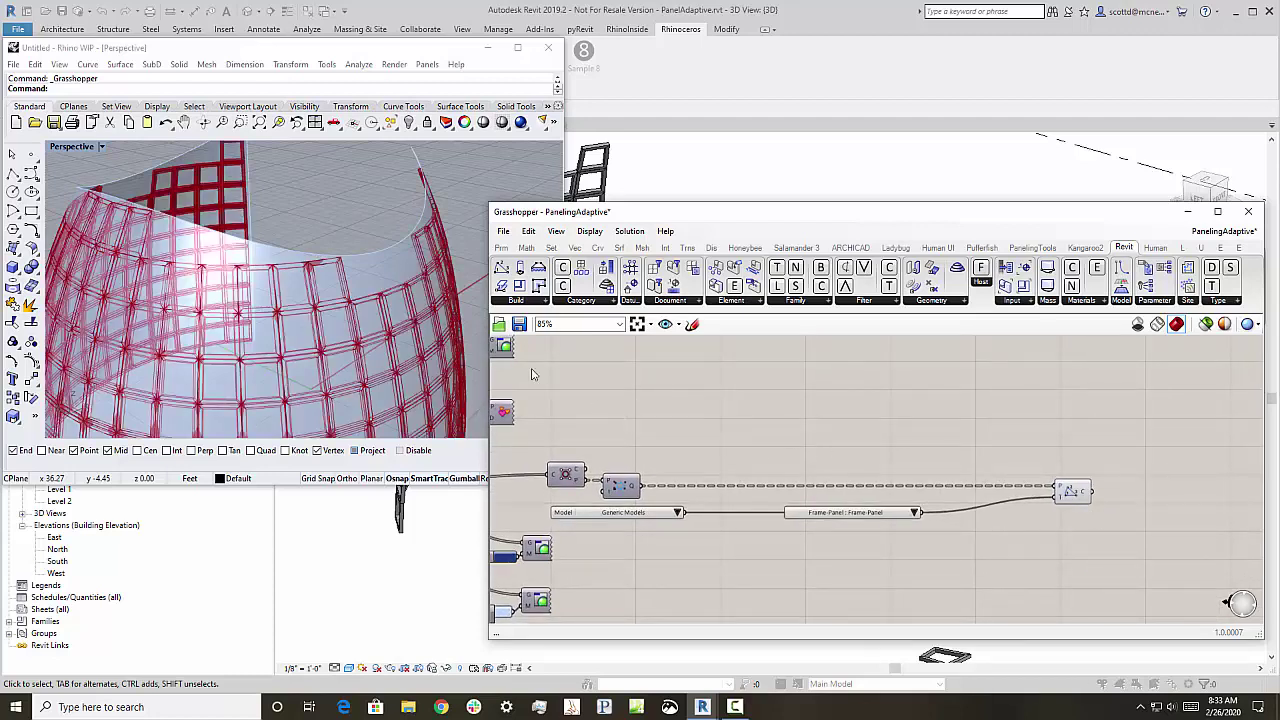
right_click_drag(325, 235, 277, 249)
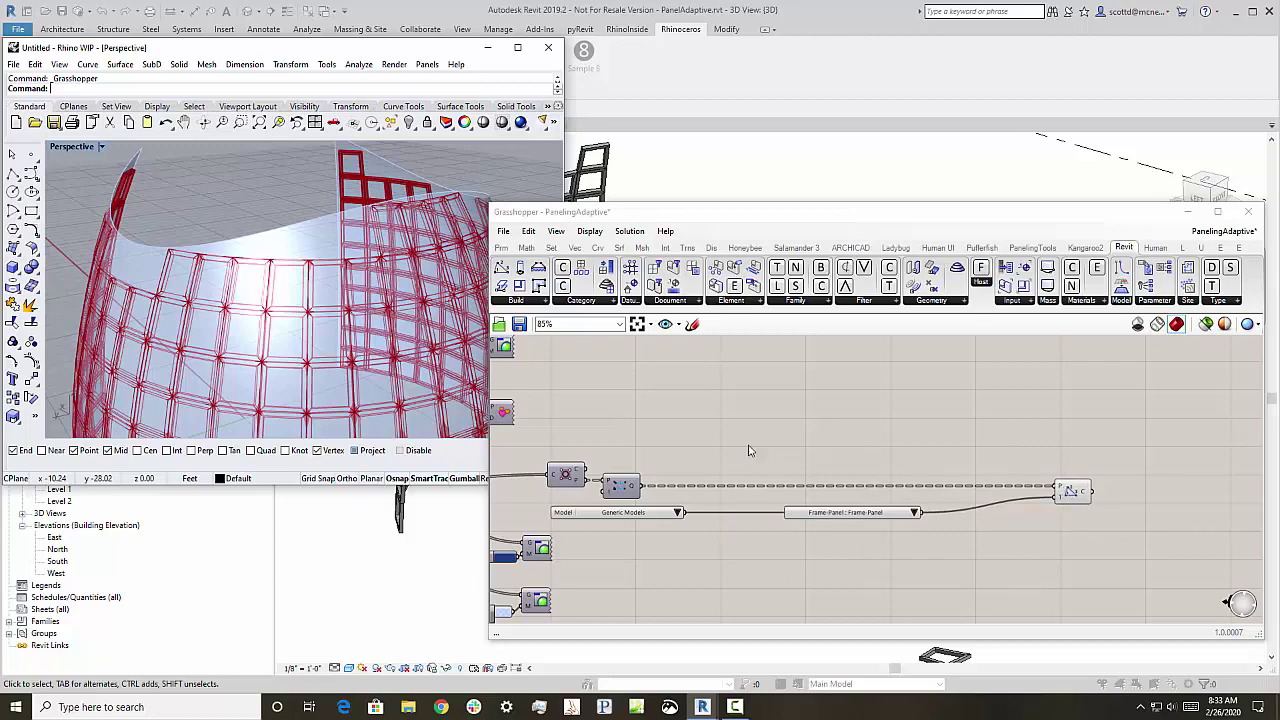
Enable the surface parameter that feeds the solid fill panels group and leave its own preview off.
right_click_drag(700, 443, 912, 430)
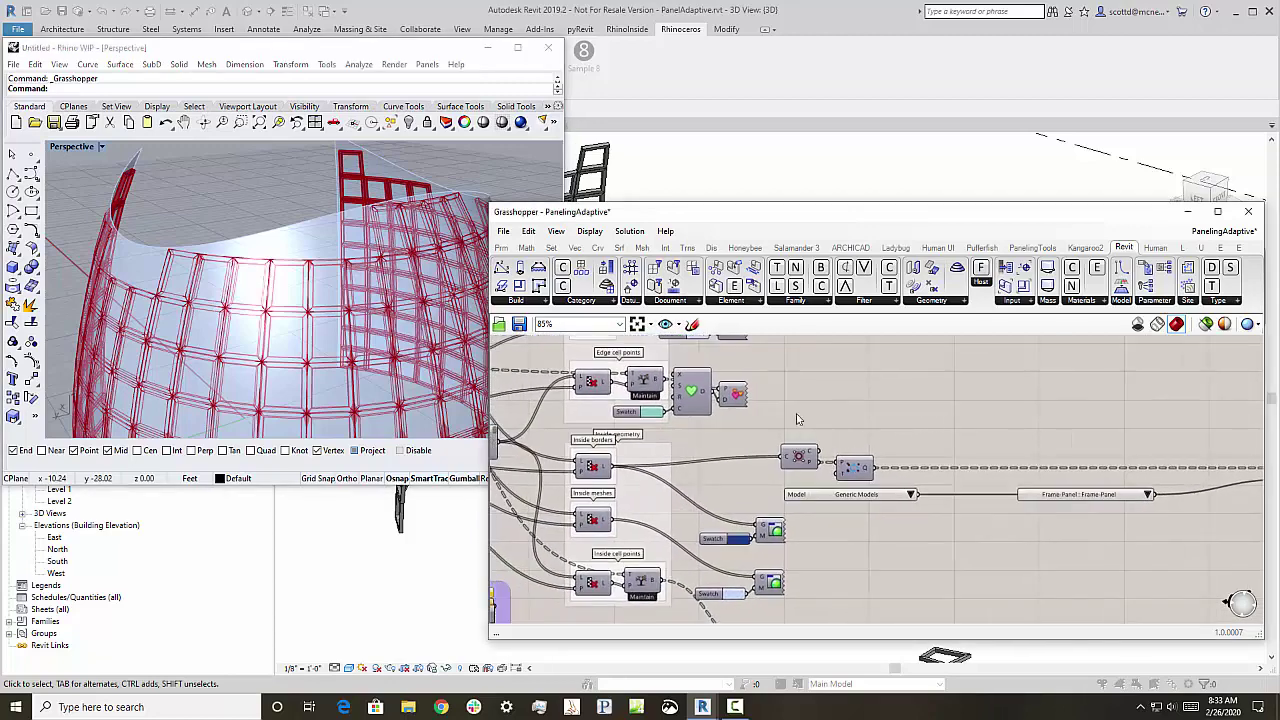
right_click_drag(797, 419, 881, 457)
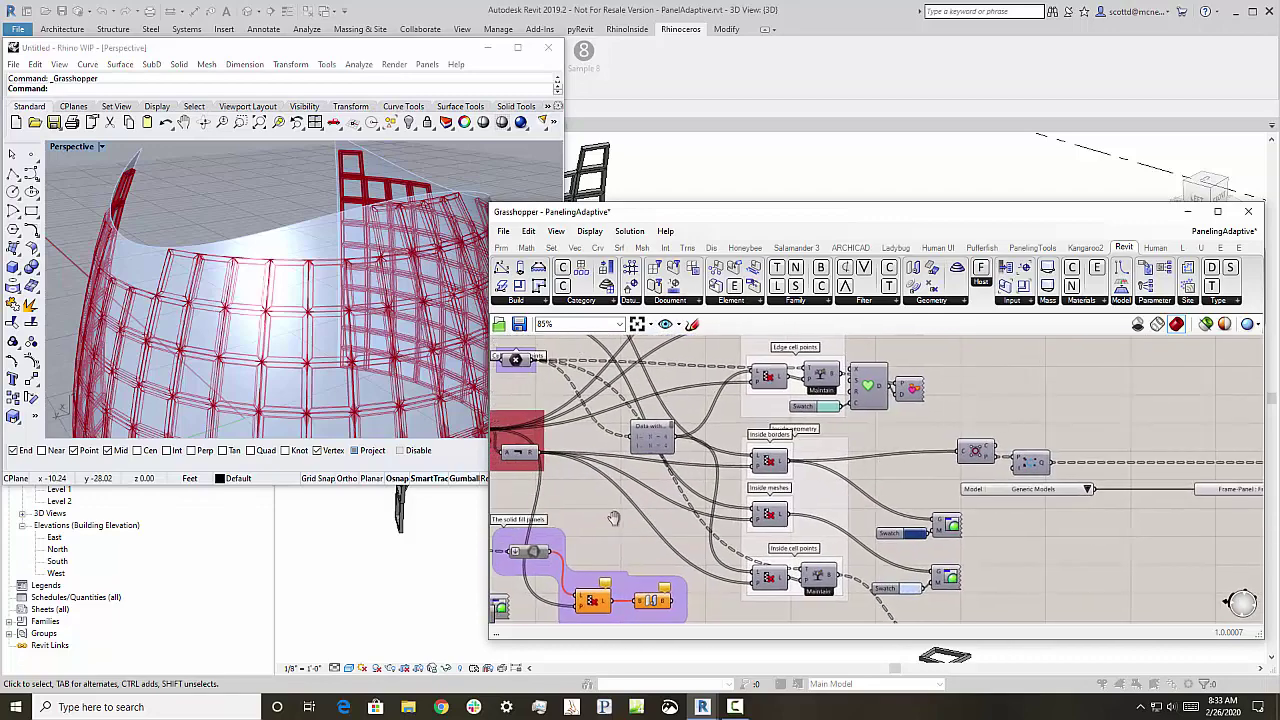
right_click_drag(604, 520, 703, 511)
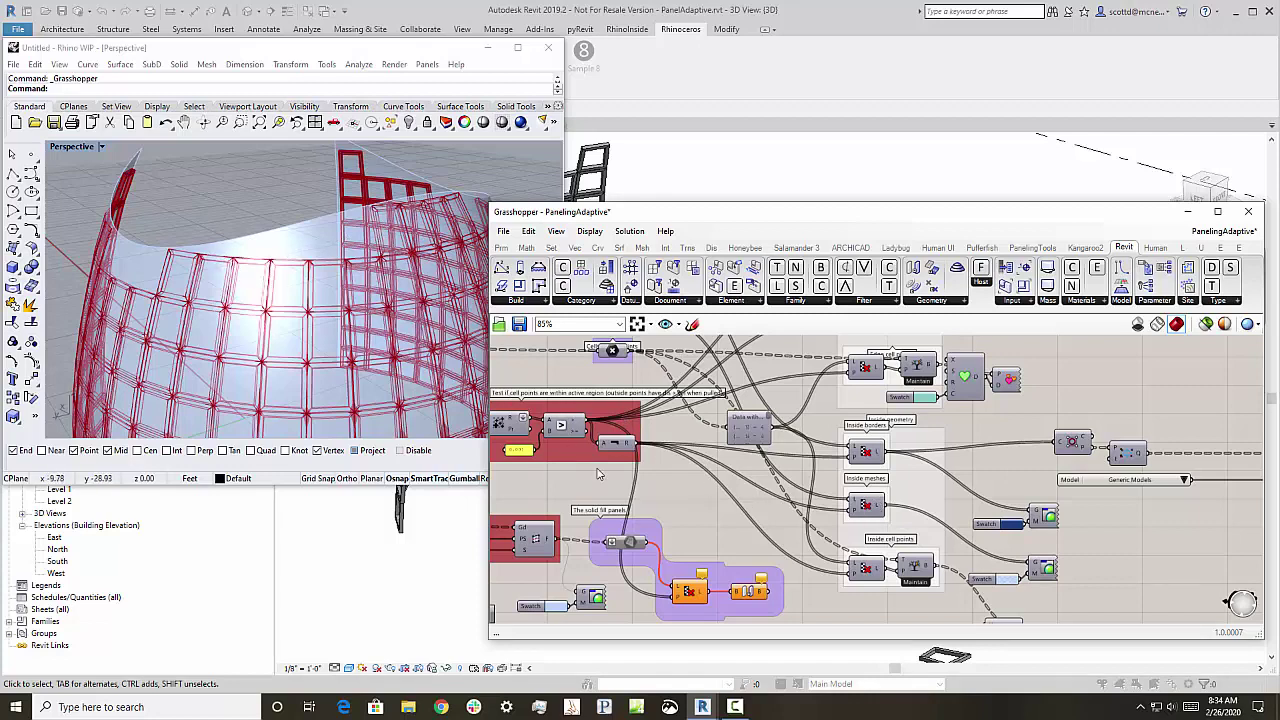
right_click(630, 545)
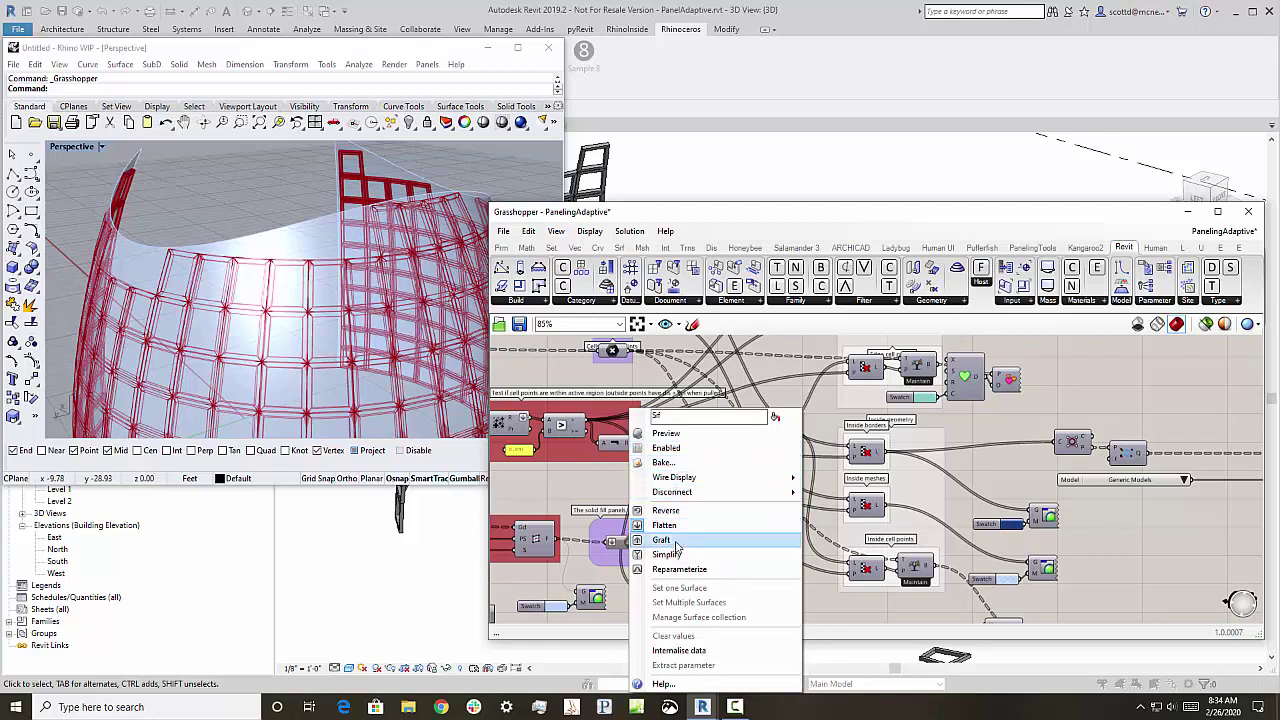
left_click(664, 437)
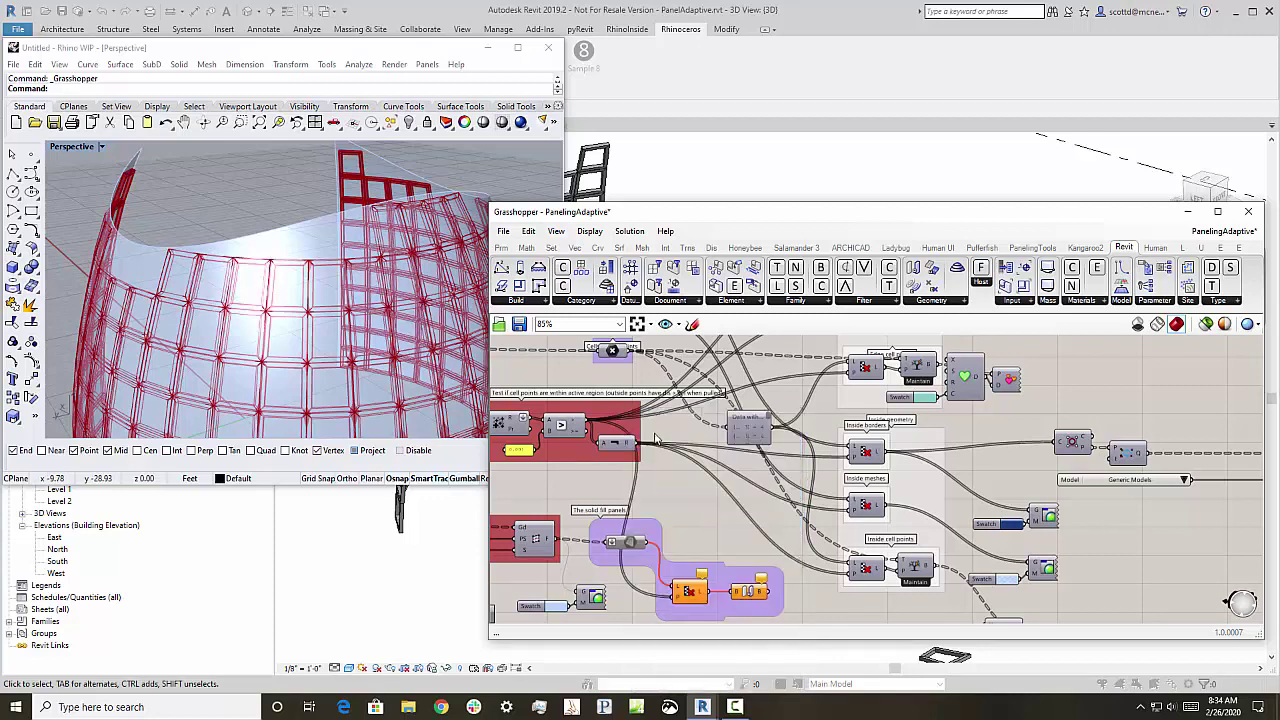
right_click(631, 543)
left_click(664, 450)
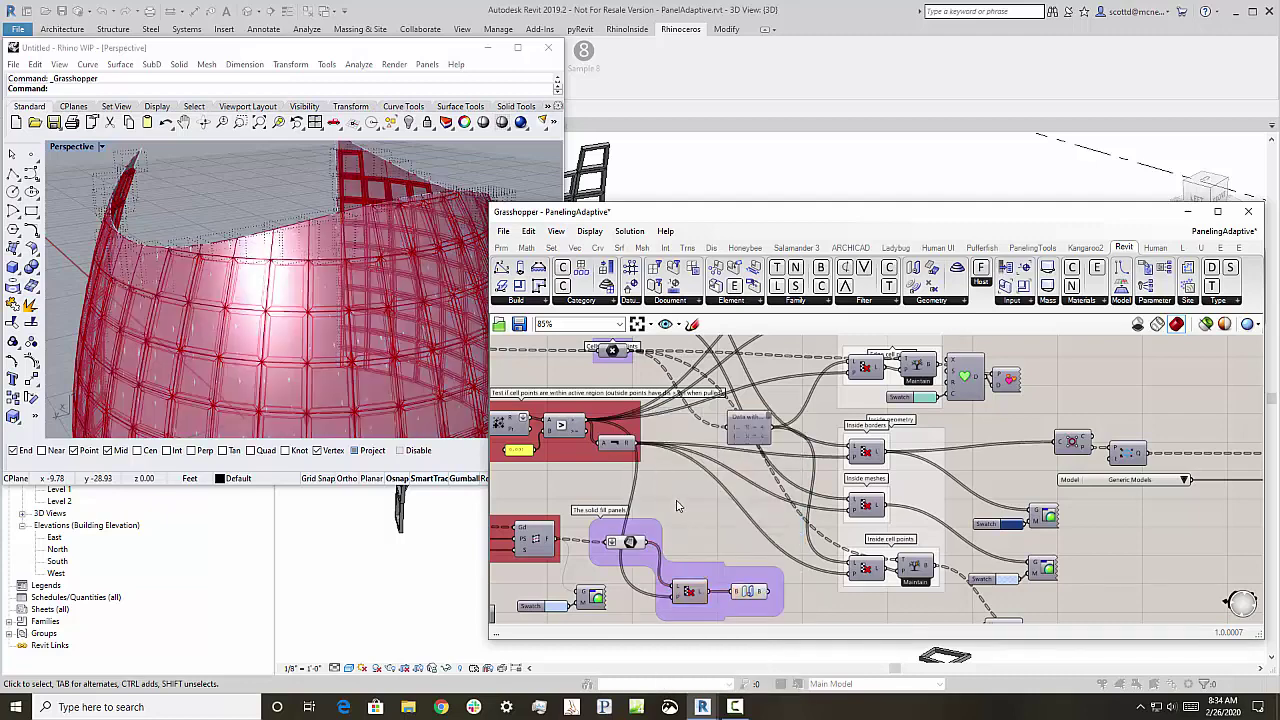
right_click(632, 543)
left_click(664, 437)
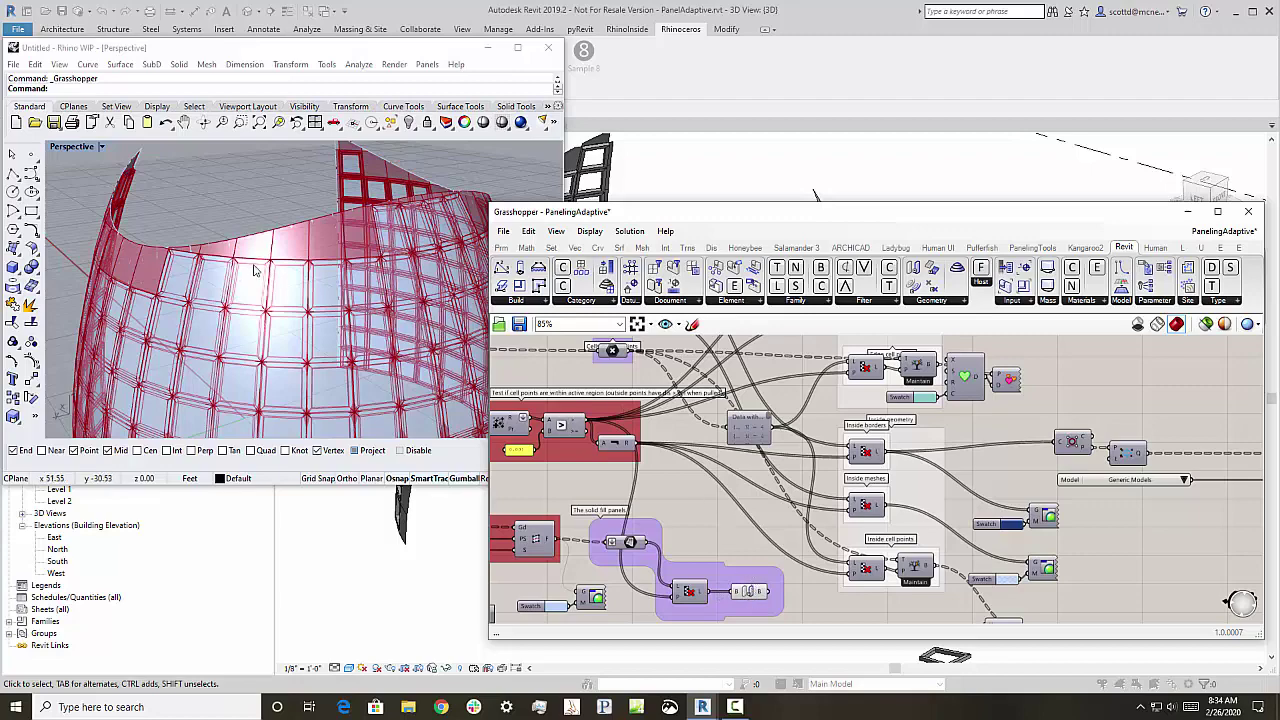
Inspect the solid fill panels along the surface's trimmed upper edge and around its opening from several sides.
right_click_drag(254, 270, 281, 267)
right_click_drag(328, 268, 290, 226)
scroll(290, 225, "down", 7)
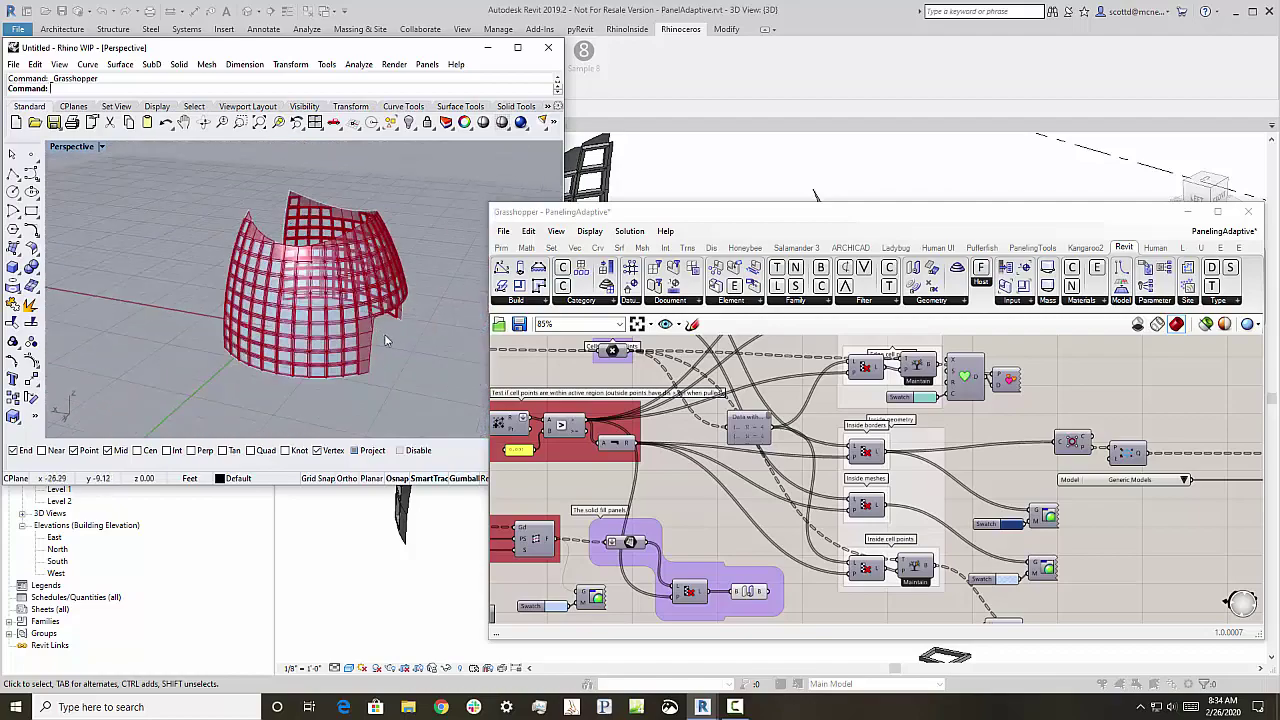
scroll(386, 342, "up", 8)
right_click_drag(380, 333, 255, 323)
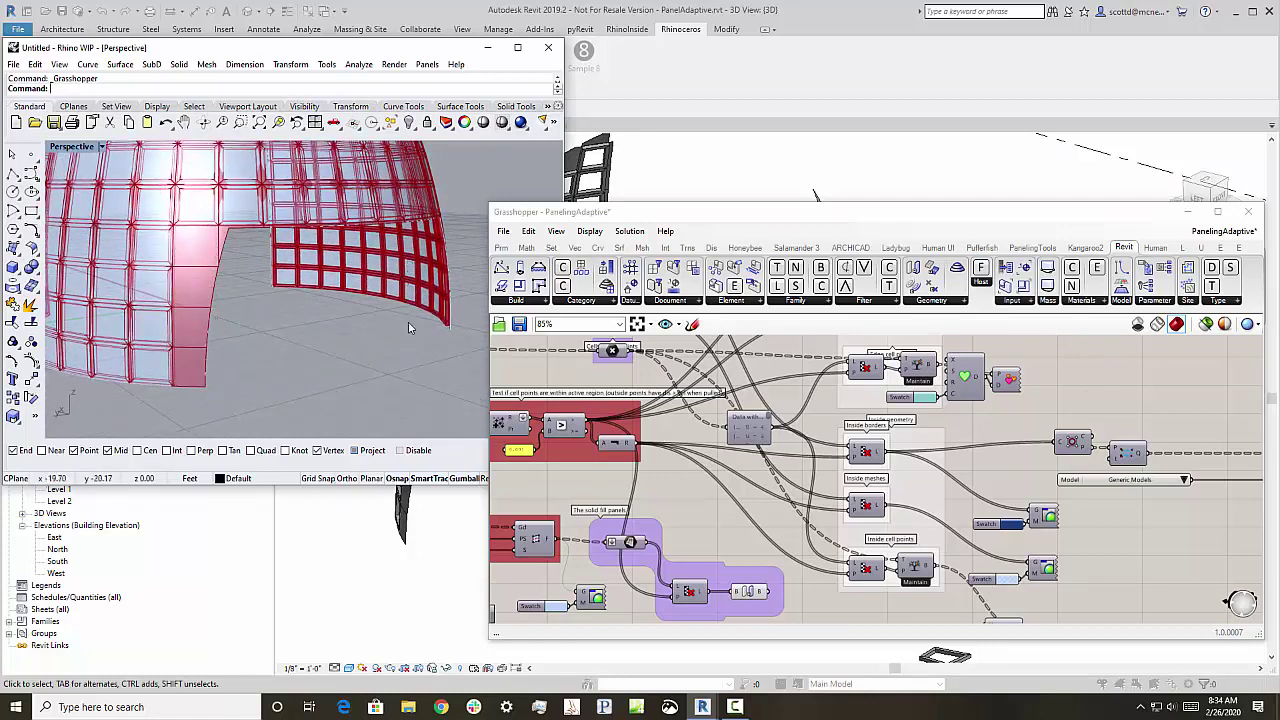
right_click_drag(404, 329, 372, 343)
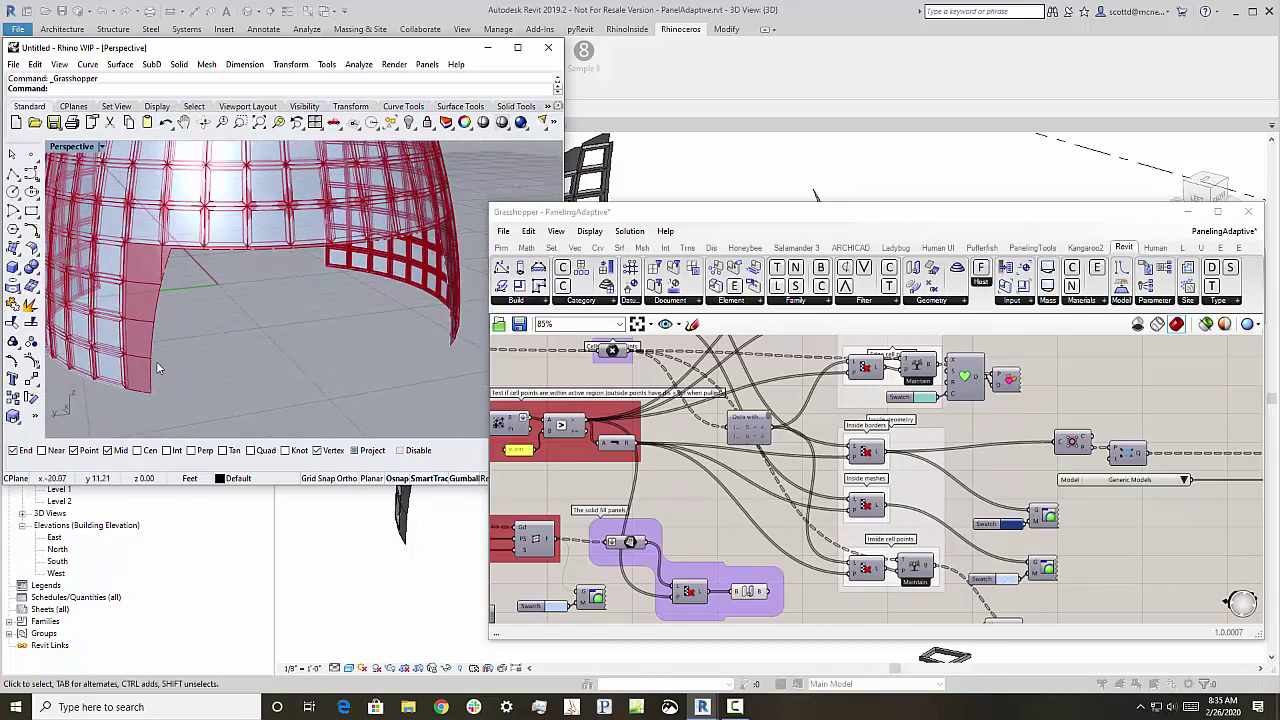
right_click_drag(323, 277, 250, 324)
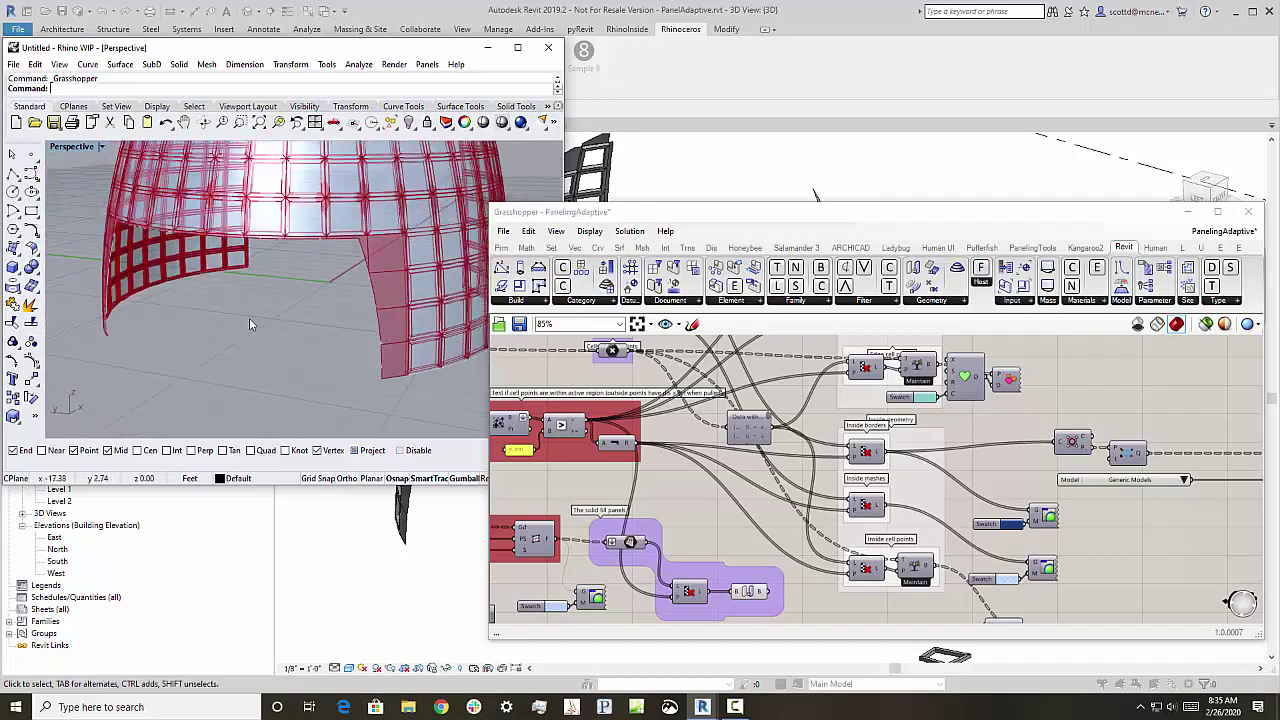
Switch to Revit and inspect the framed and solid panels in the 3D view and the West elevation, ending in the 3D view.
left_click_drag(675, 210, 372, 320)
left_click(628, 233)
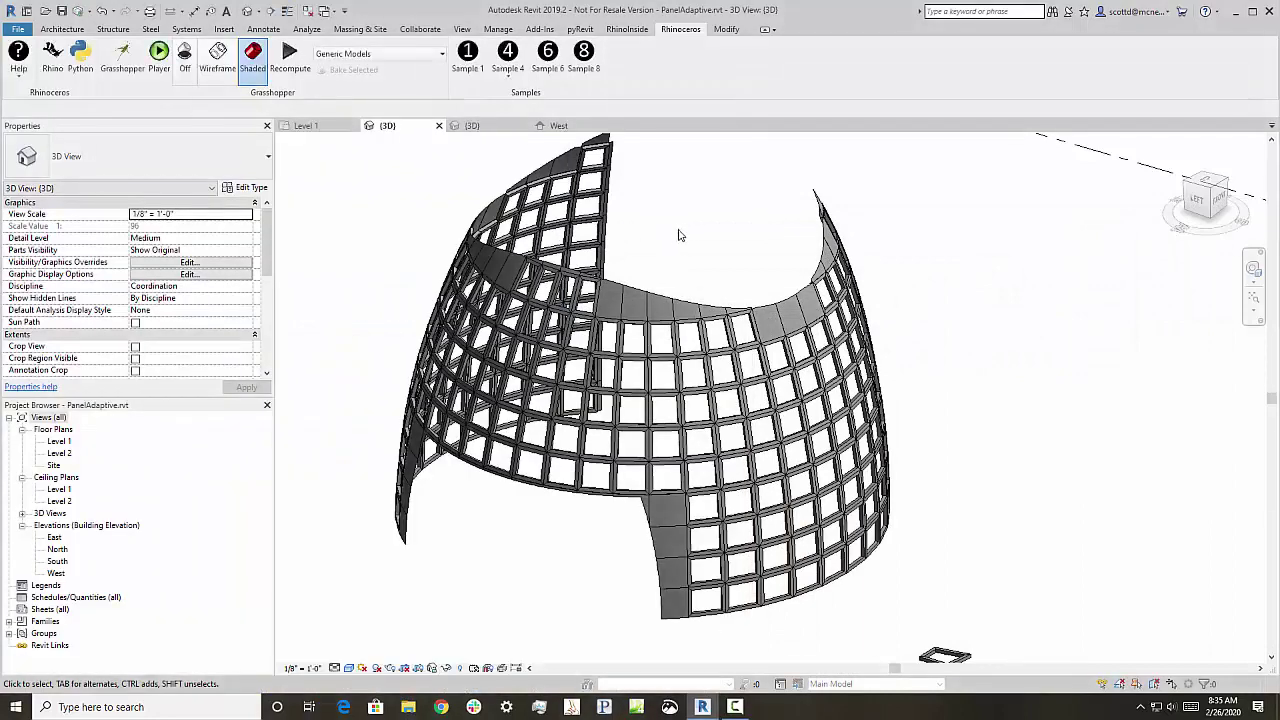
right_click(698, 229)
left_click(667, 227)
middle_click_drag(673, 228, 612, 146, "shift")
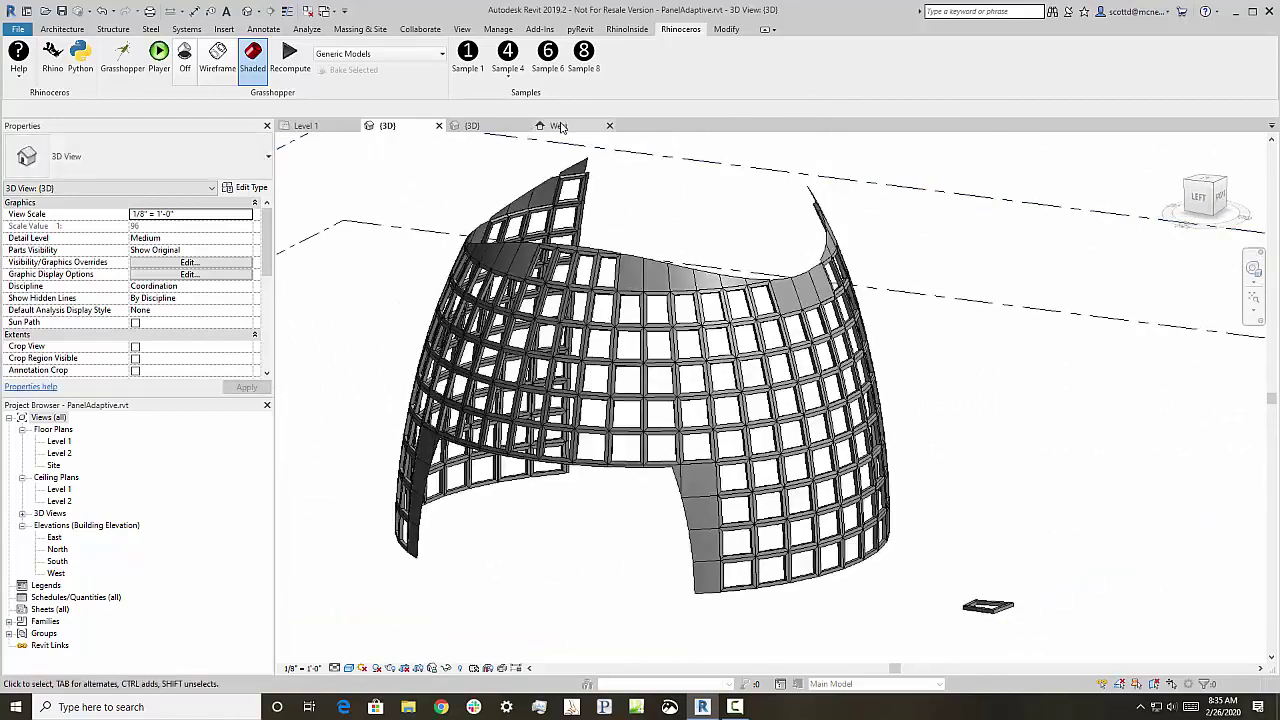
left_click(556, 125)
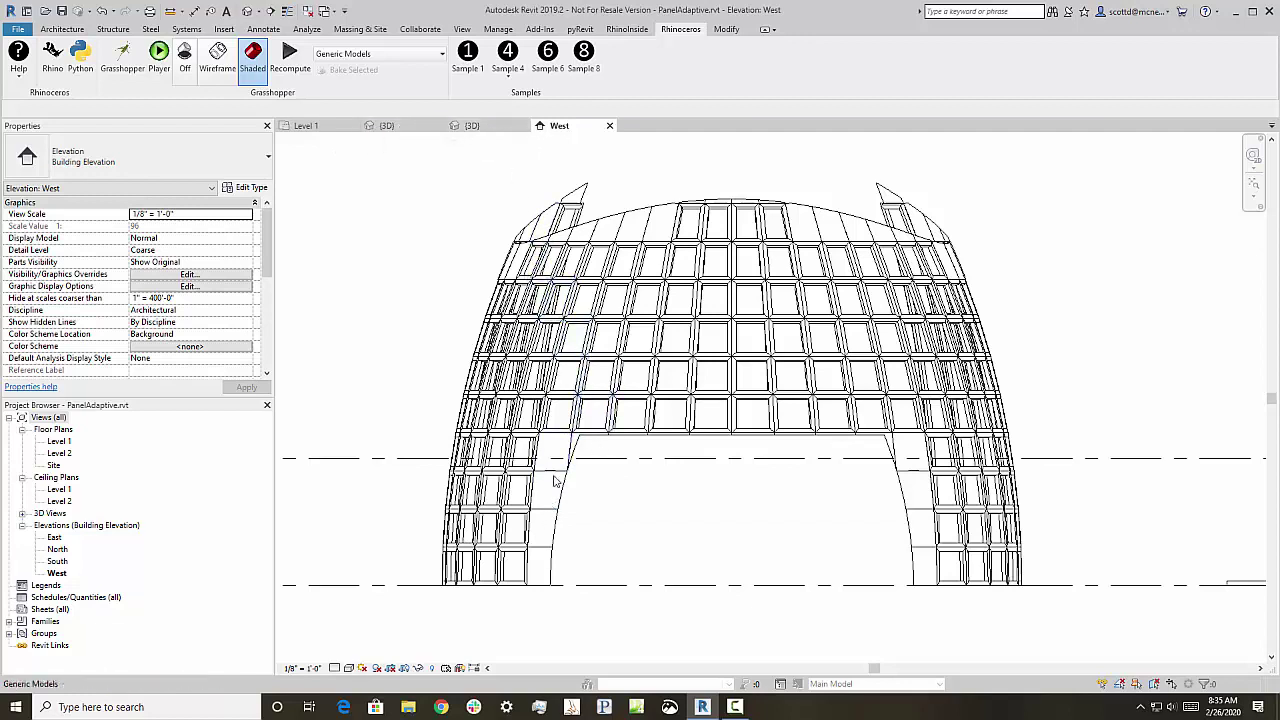
left_click(384, 125)
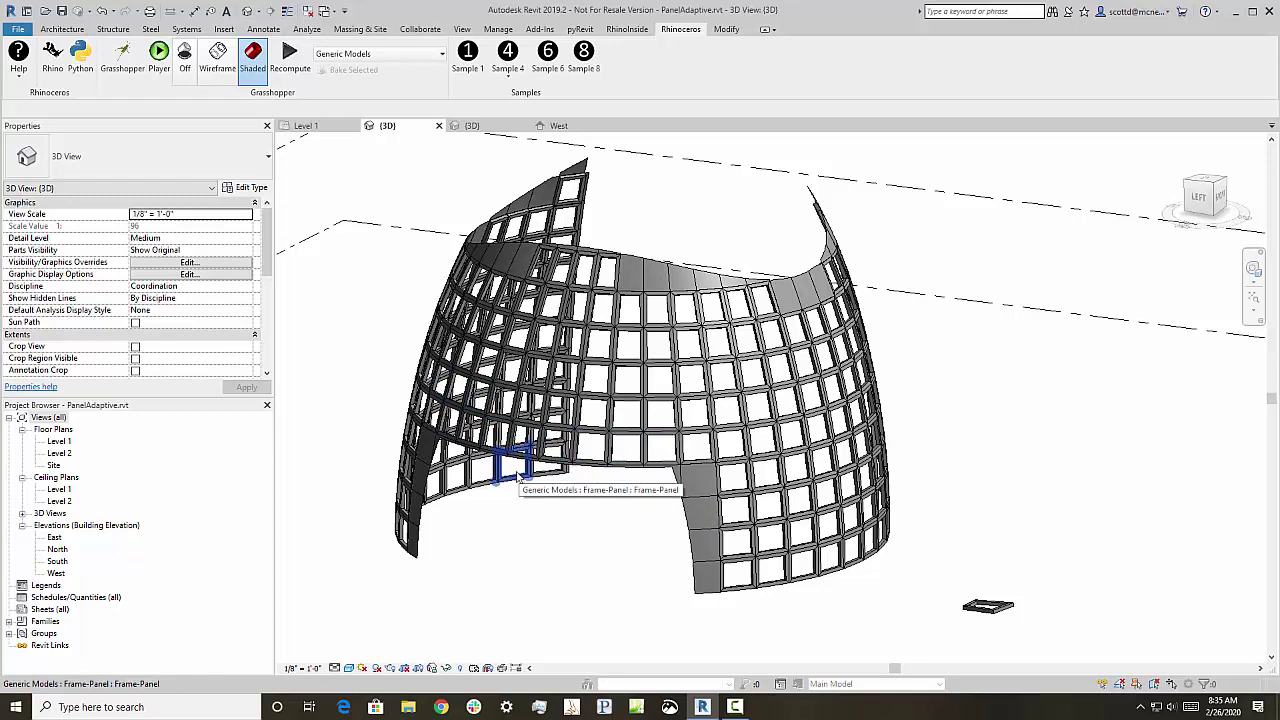
Switch back to Grasshopper and review the PanelingAdaptive definition from the solid fill panels group to the adaptive component at its end.
left_click(122, 60)
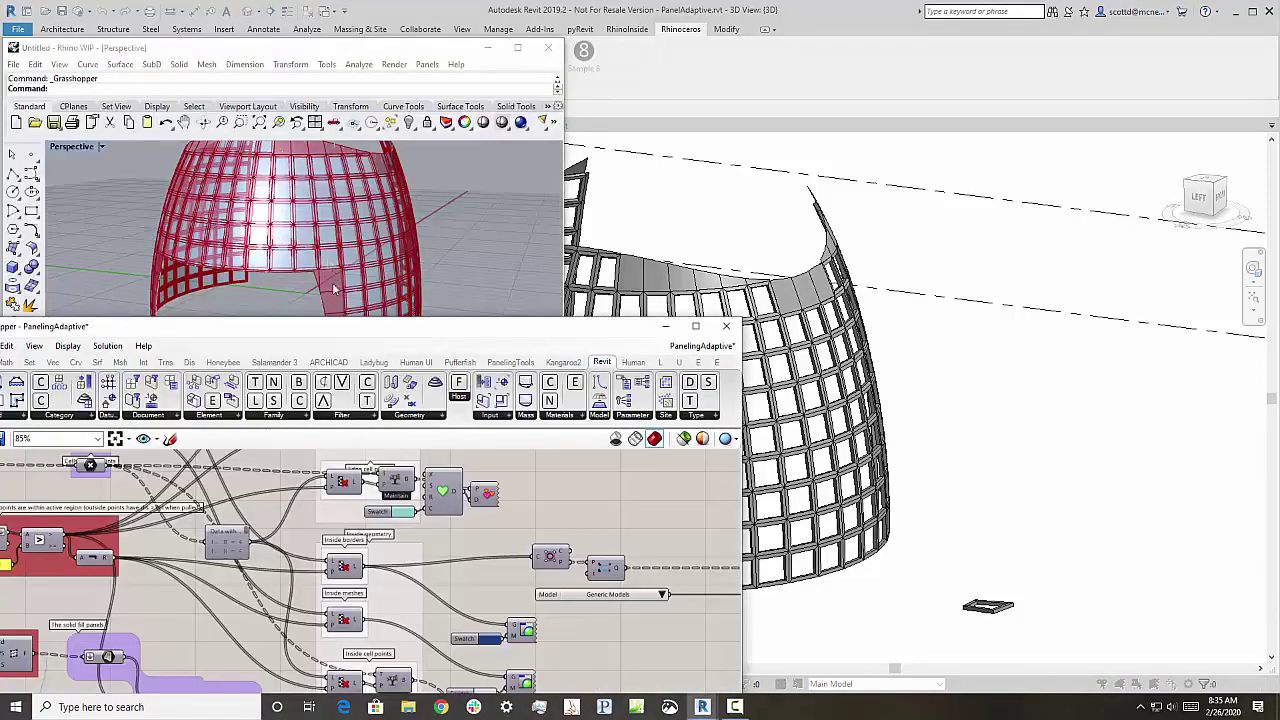
left_click_drag(364, 334, 607, 278)
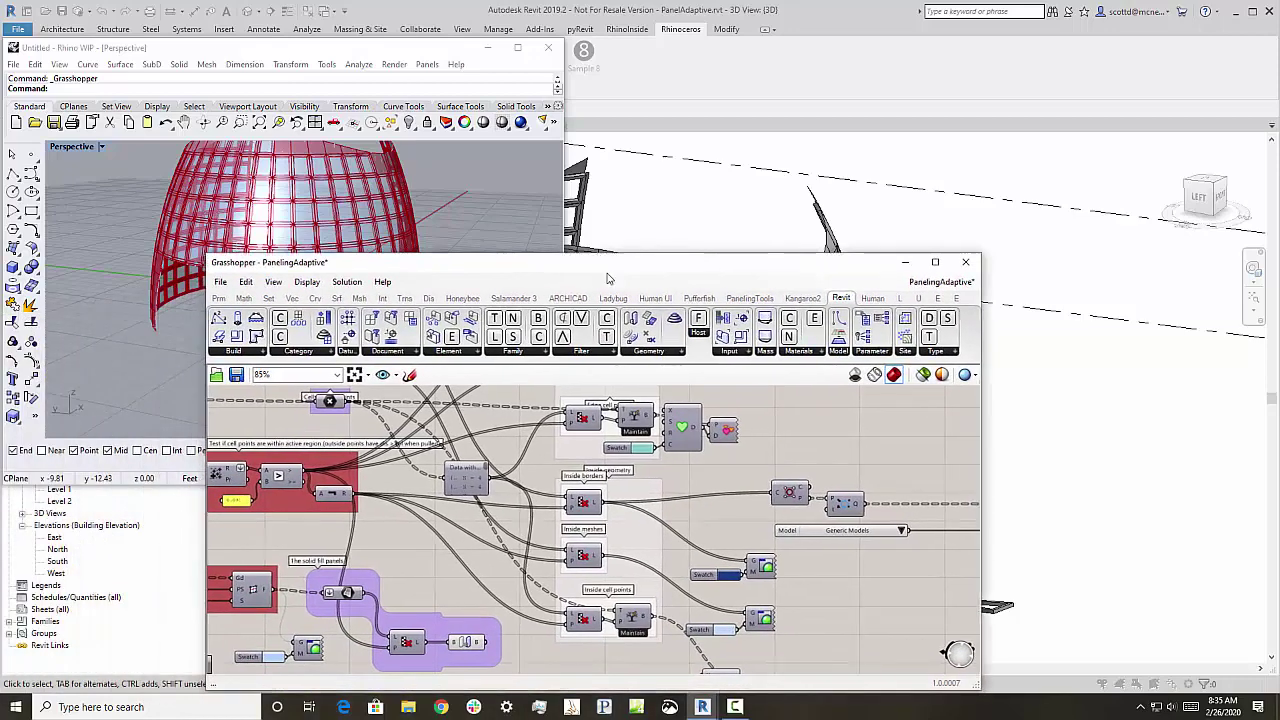
scroll(720, 552, "down", 6)
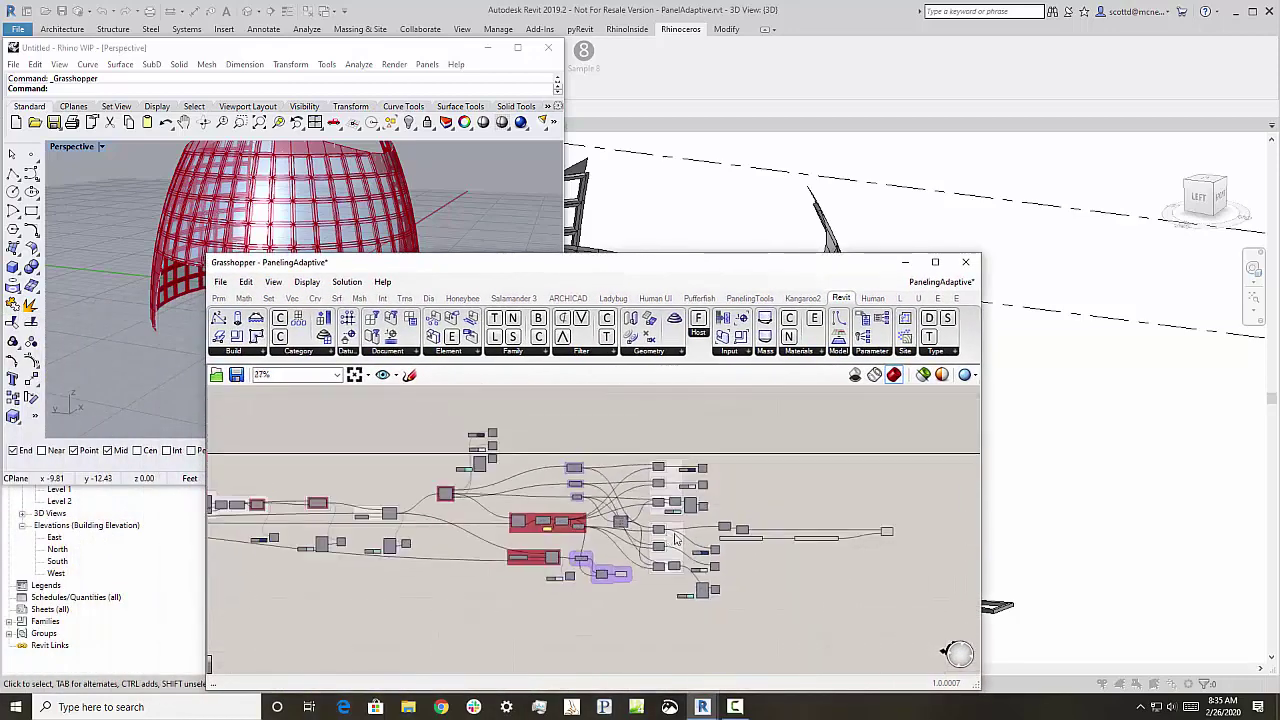
scroll(843, 526, "up", 5)
scroll(886, 574, "down", 4)
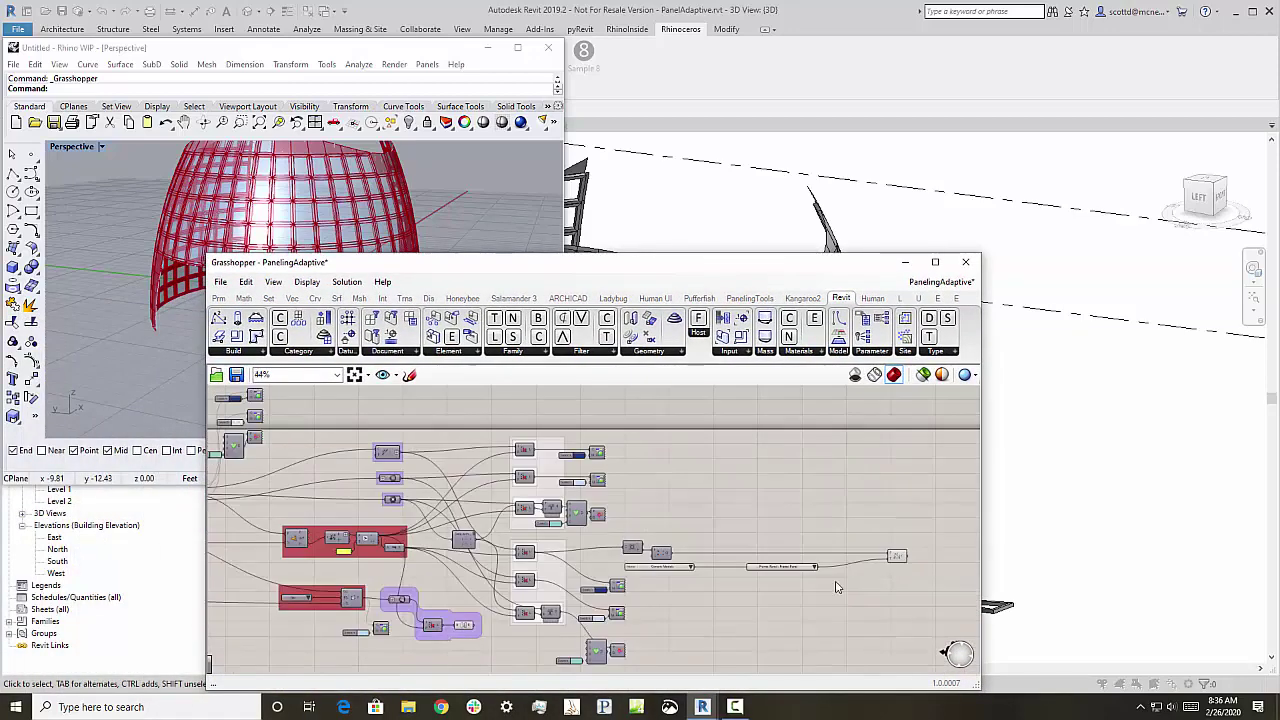
scroll(917, 571, "up", 6)
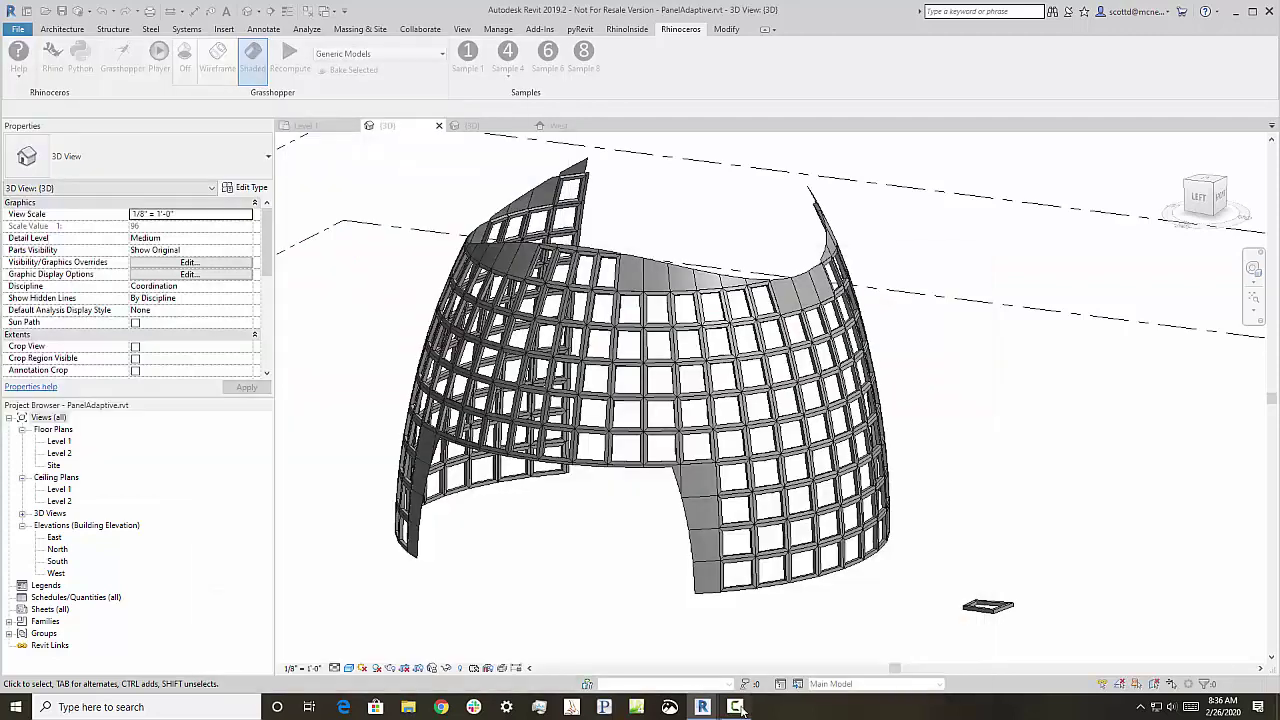
left_click(735, 707)
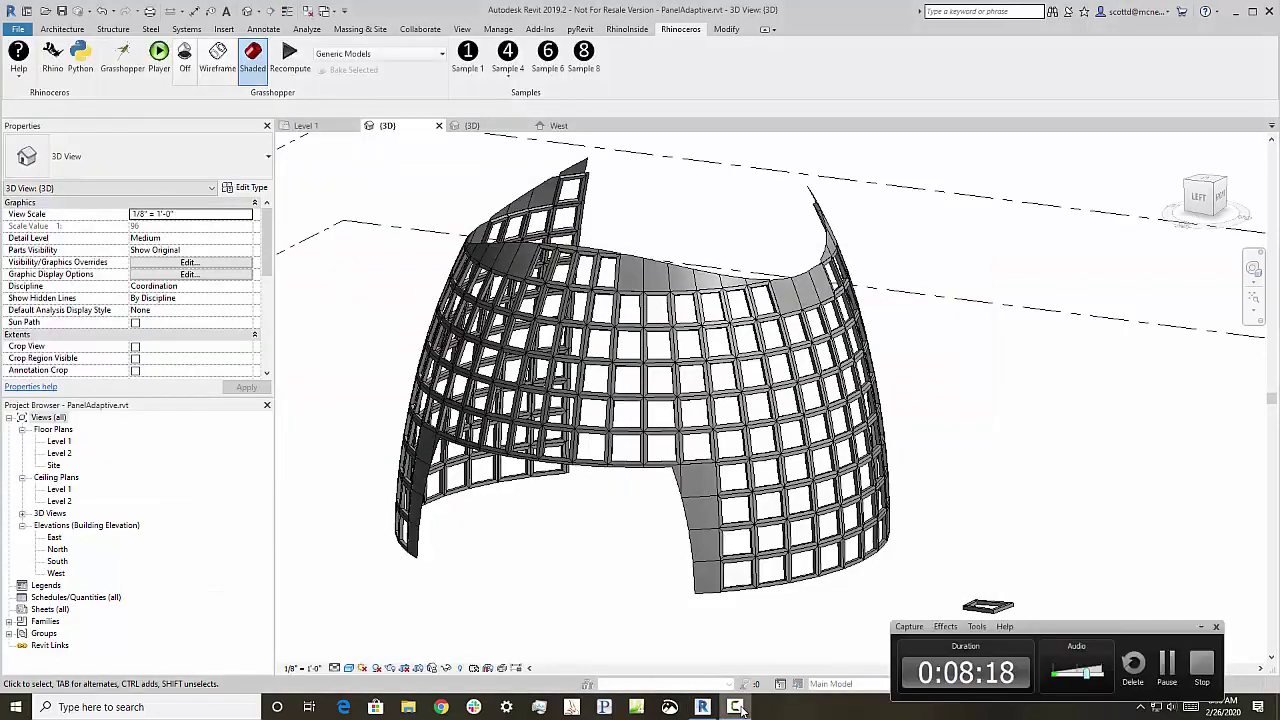